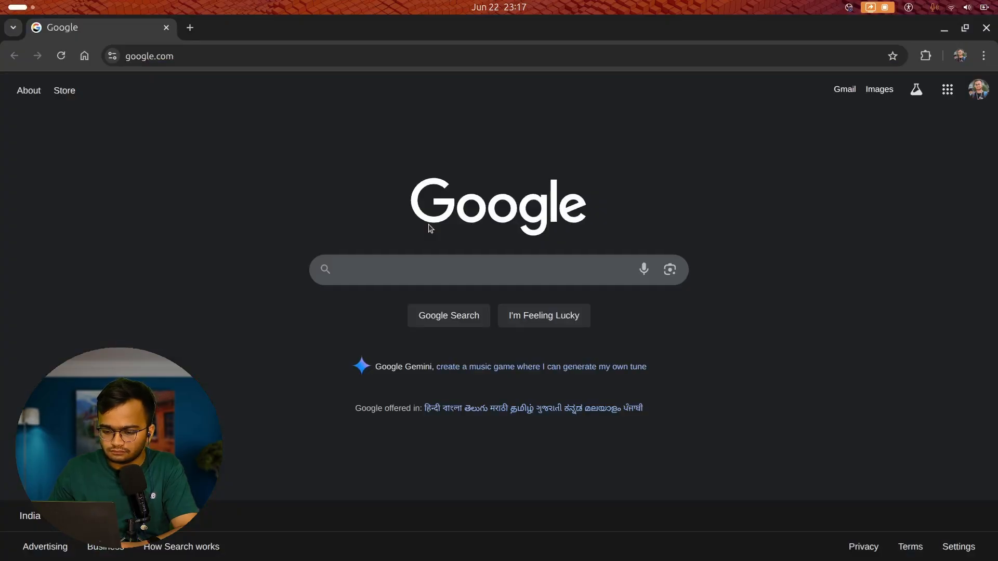
# Google 'vmware workstation pro' and follow the Fusion and Workstation result to its download link.
pyautogui.write('vmware')
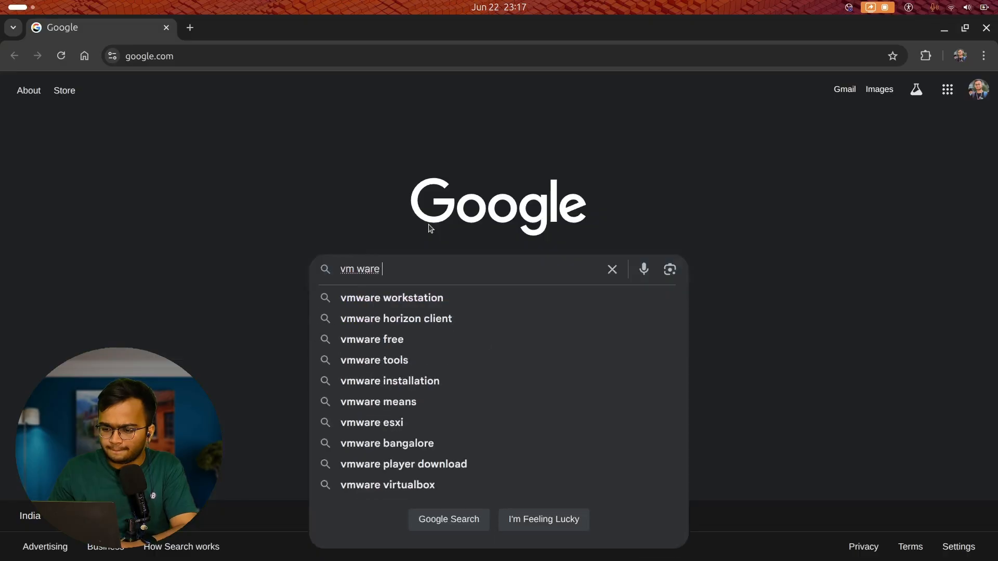
pyautogui.press('Down')
pyautogui.write('pro')
pyautogui.press('Return')
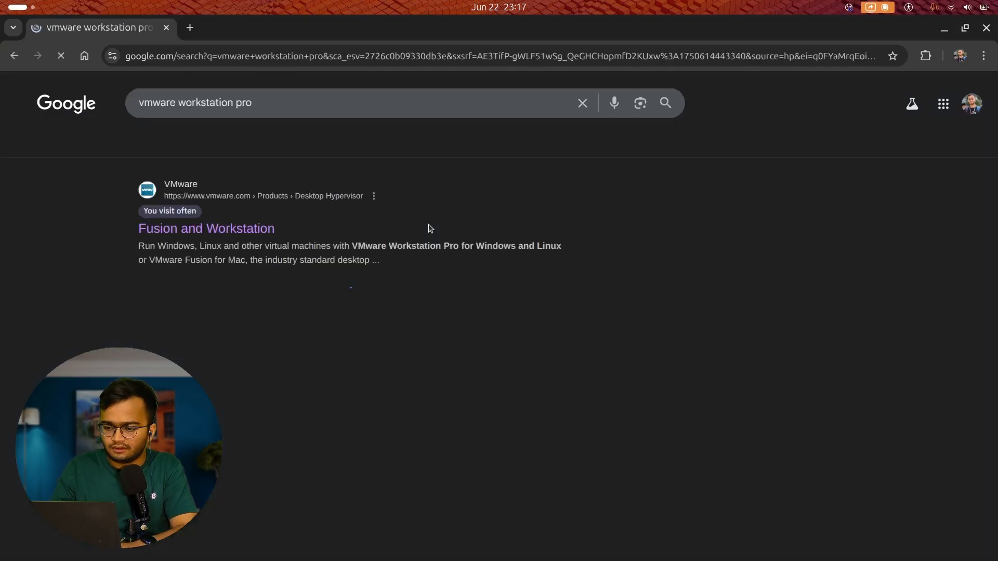
pyautogui.click(243, 234)
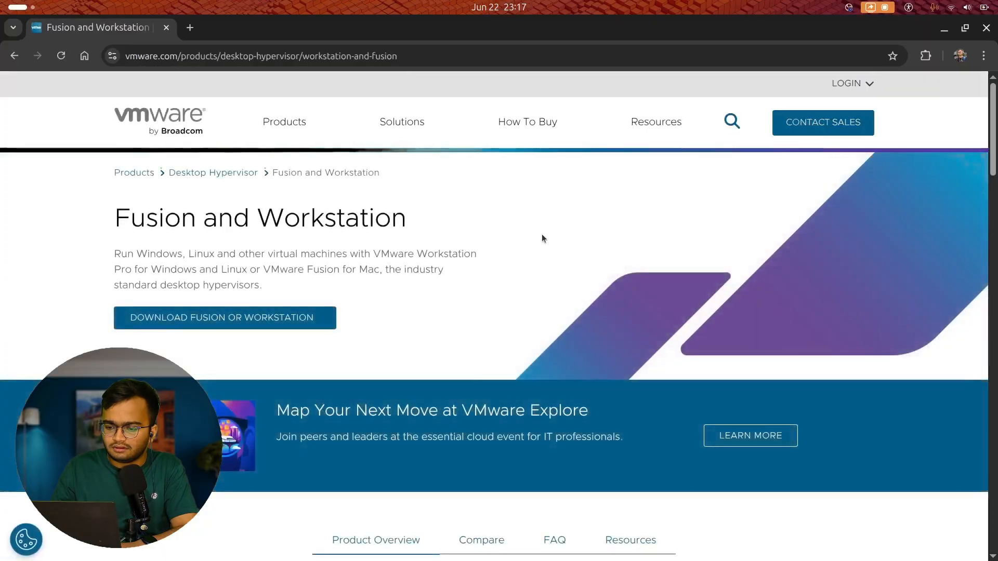
pyautogui.click(169, 320)
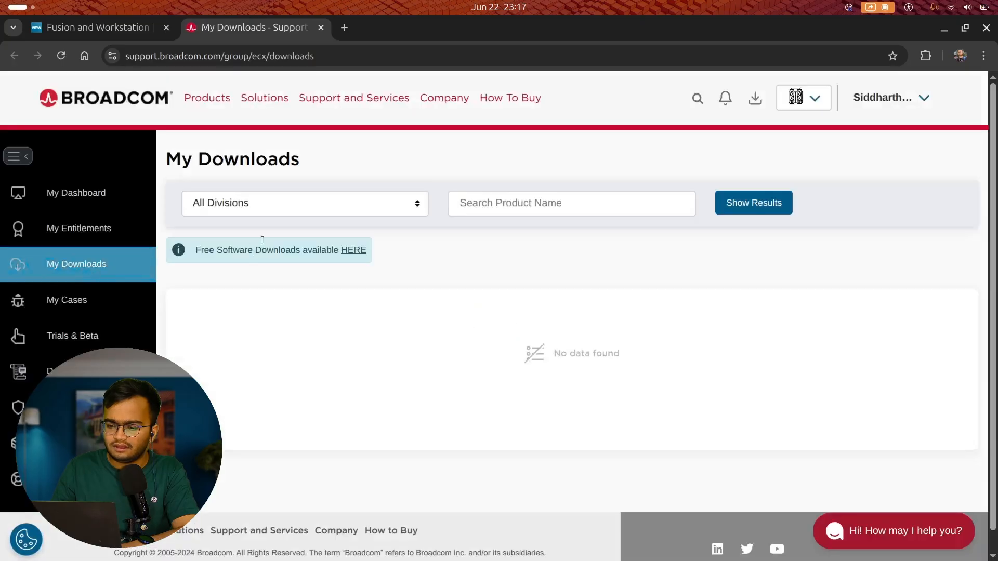
# In the free downloads, filter to the VMware division and search for 'Workstation'.
pyautogui.click(352, 251)
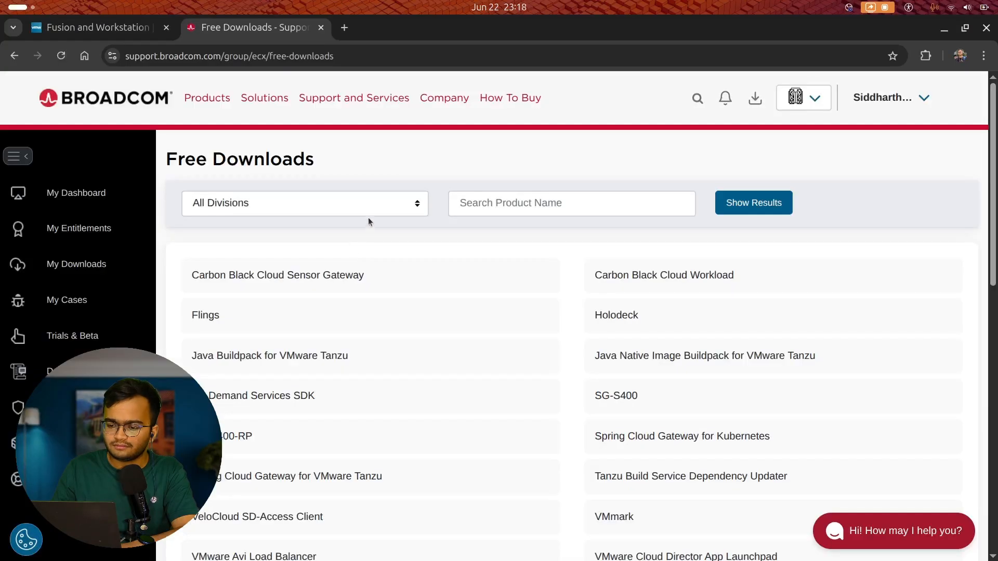
pyautogui.click(374, 211)
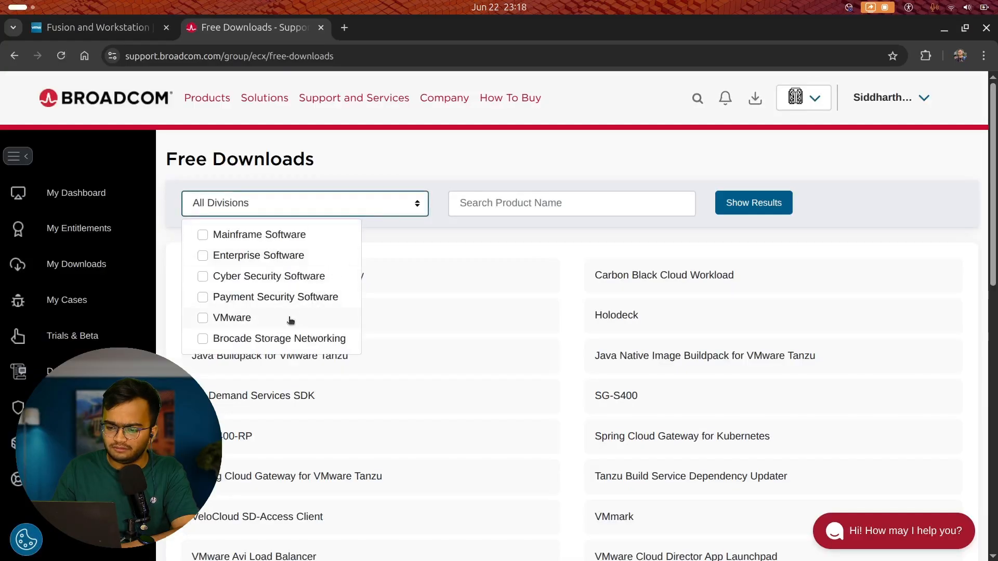
pyautogui.click(204, 319)
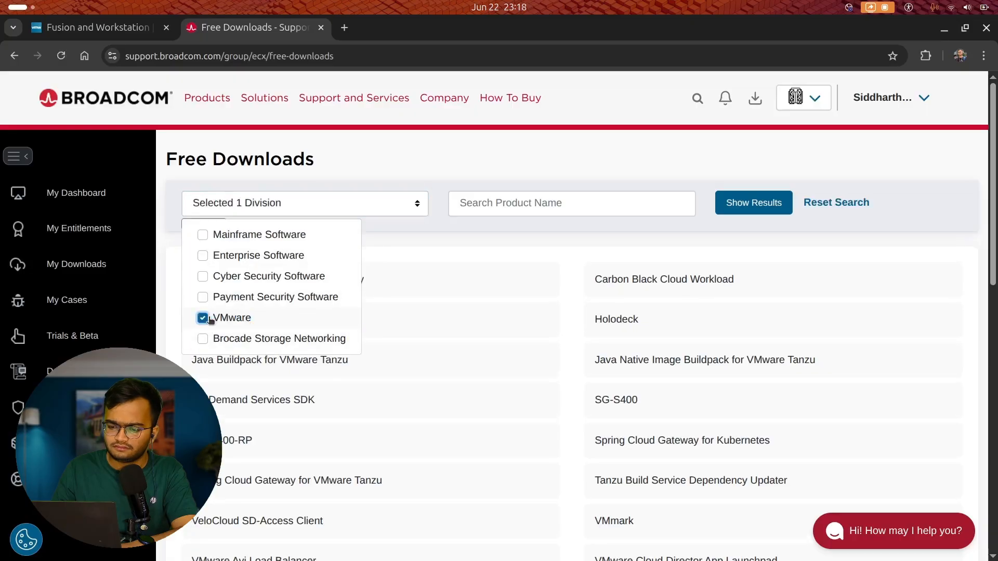
pyautogui.click(645, 204)
pyautogui.write('Workstation')
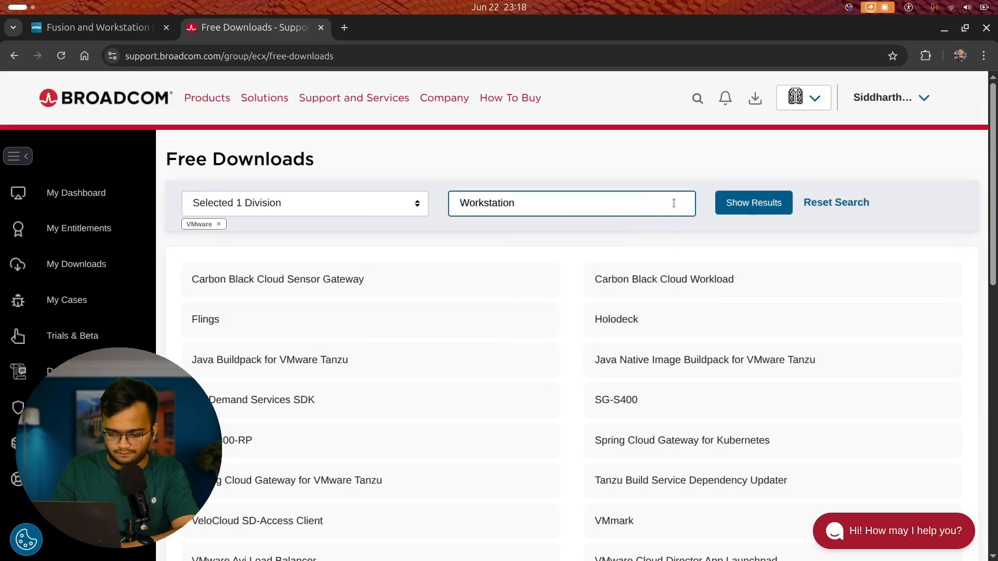
pyautogui.click(749, 202)
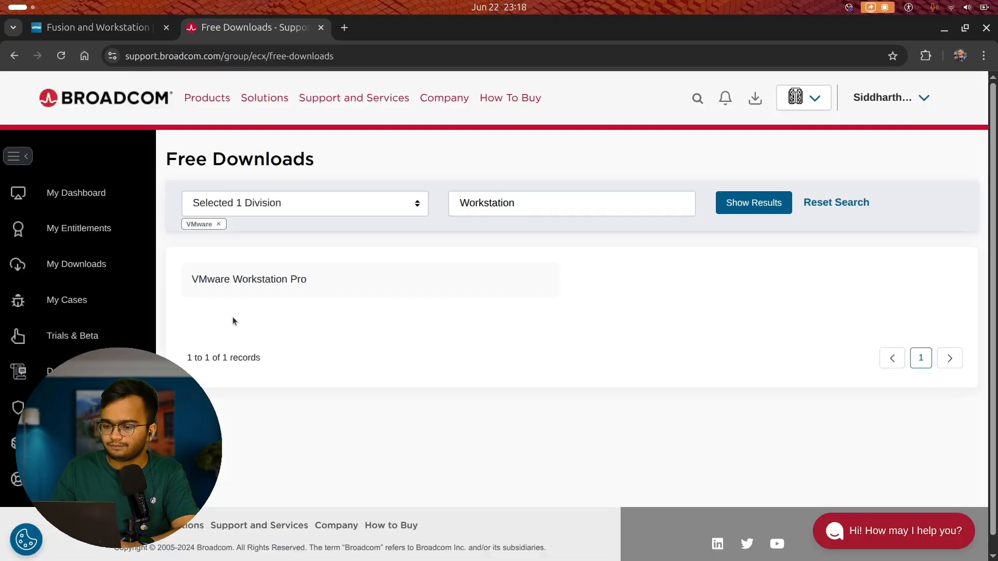
# Open VMware Workstation Pro, expand 17.0 for Linux, and open release 17.6.3's files.
pyautogui.click(232, 279)
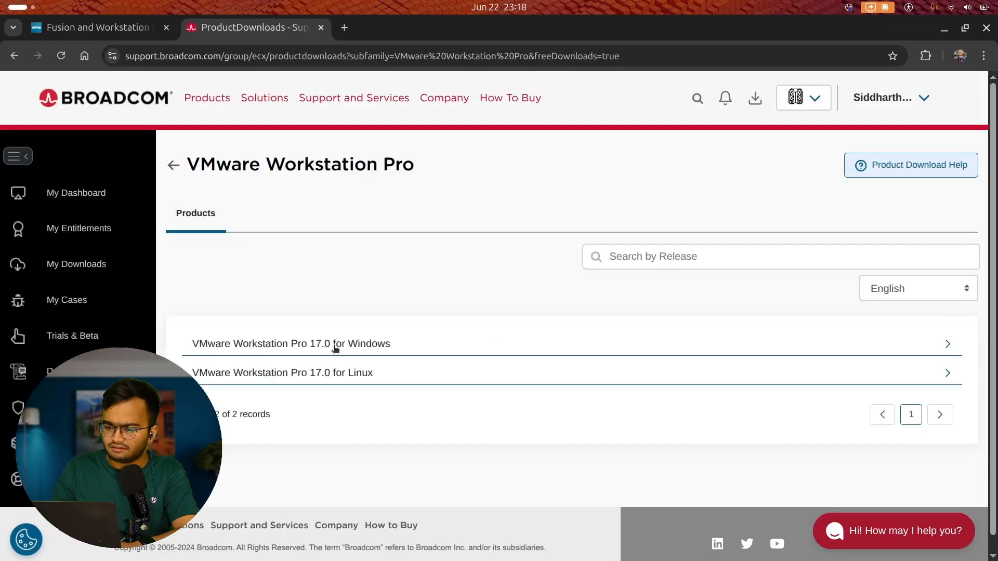
pyautogui.scroll(-1, 335, 349)
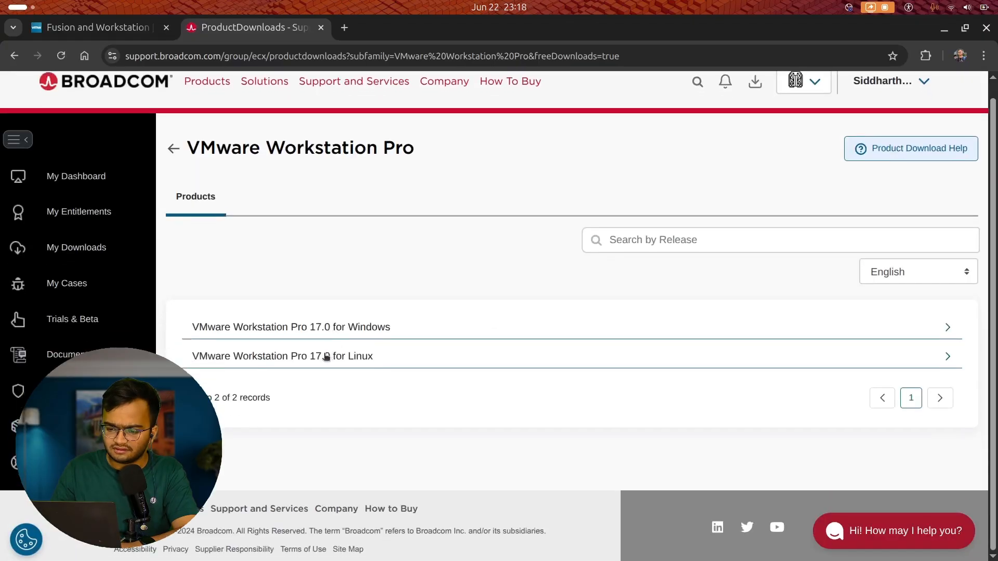
pyautogui.click(326, 357)
pyautogui.scroll(-3, 326, 357)
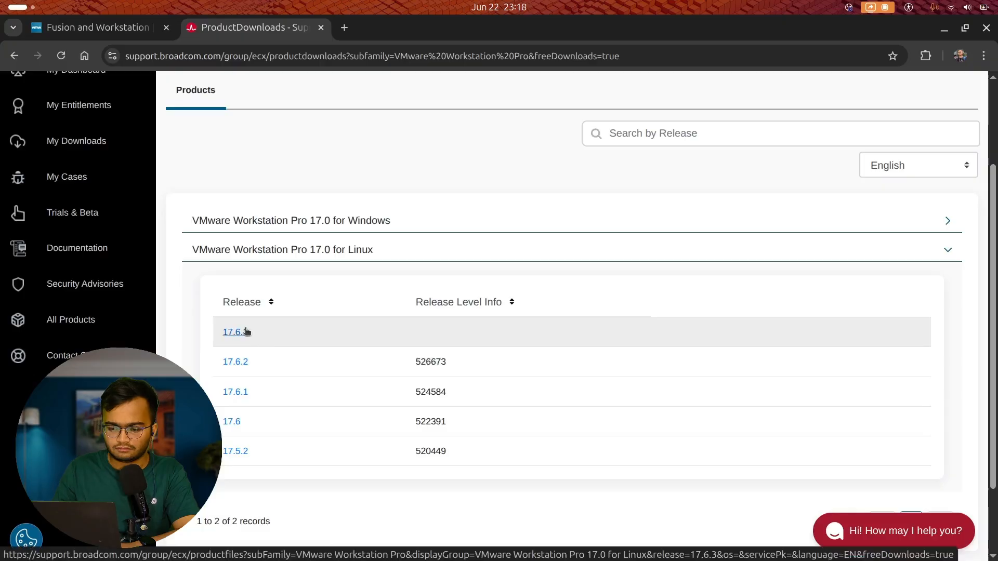
pyautogui.click(247, 332)
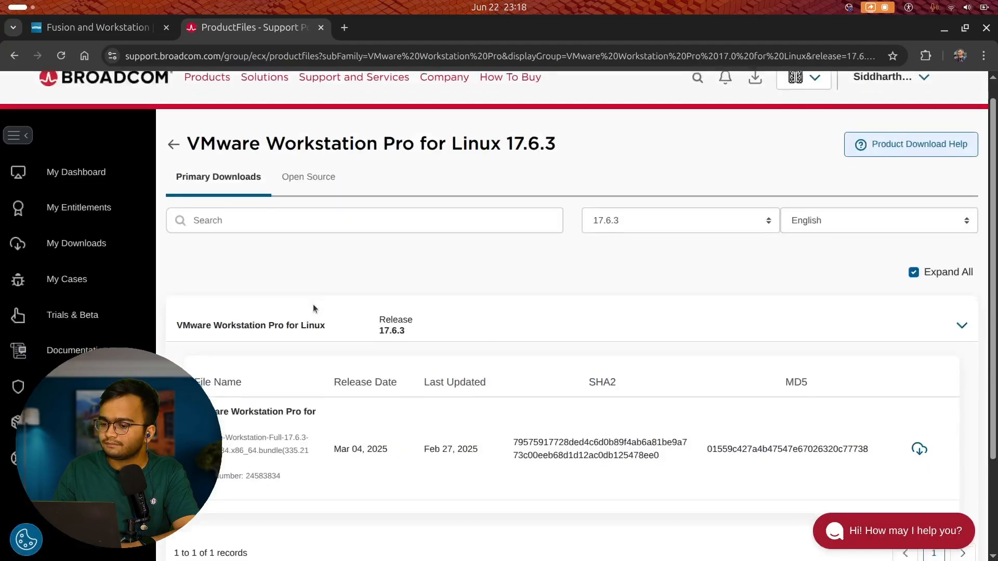
pyautogui.scroll(-3, 338, 302)
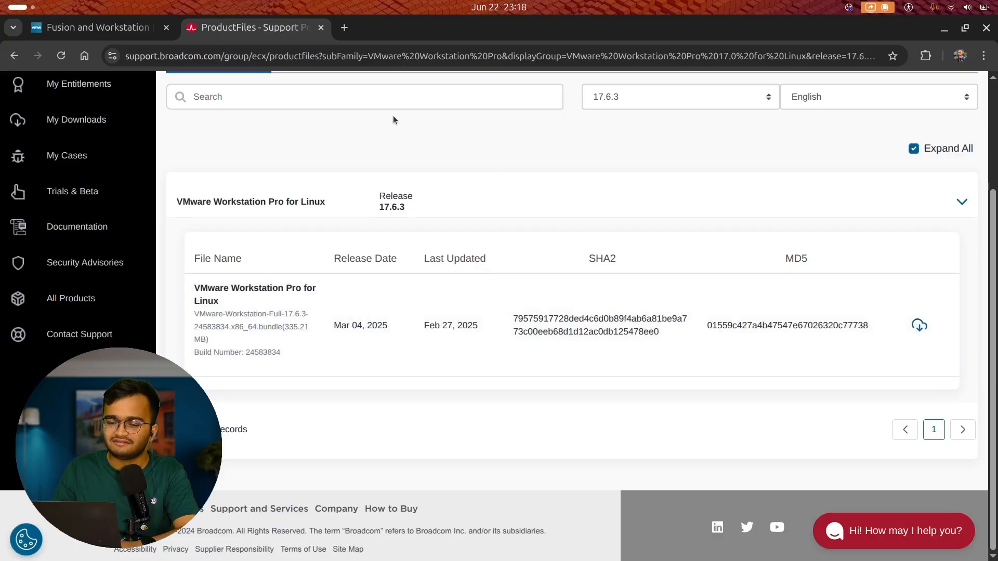
# Search Google for 'oracle linux iso download'.
pyautogui.click(330, 56)
pyautogui.write('google.com')
pyautogui.press('Return')
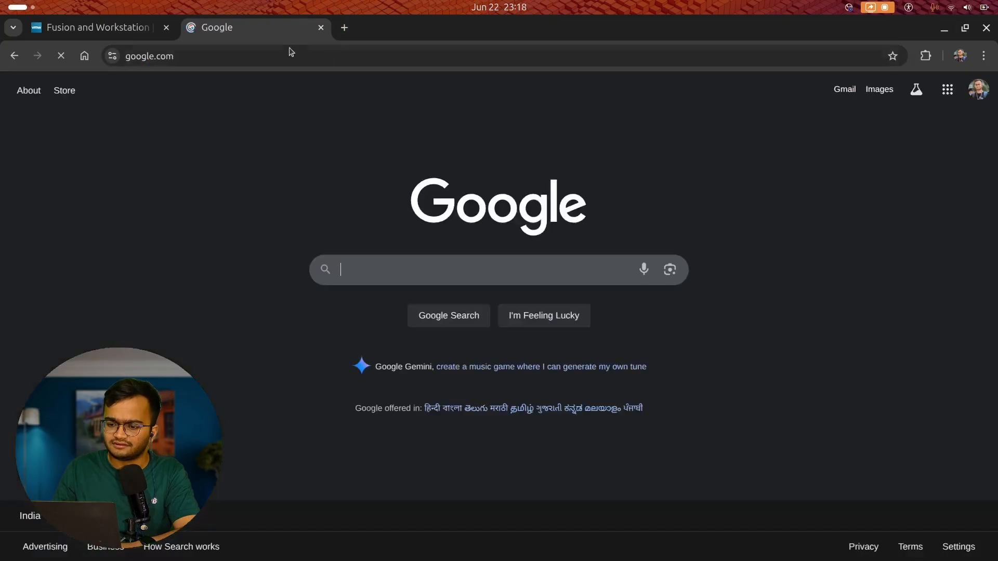
pyautogui.write('oracle l')
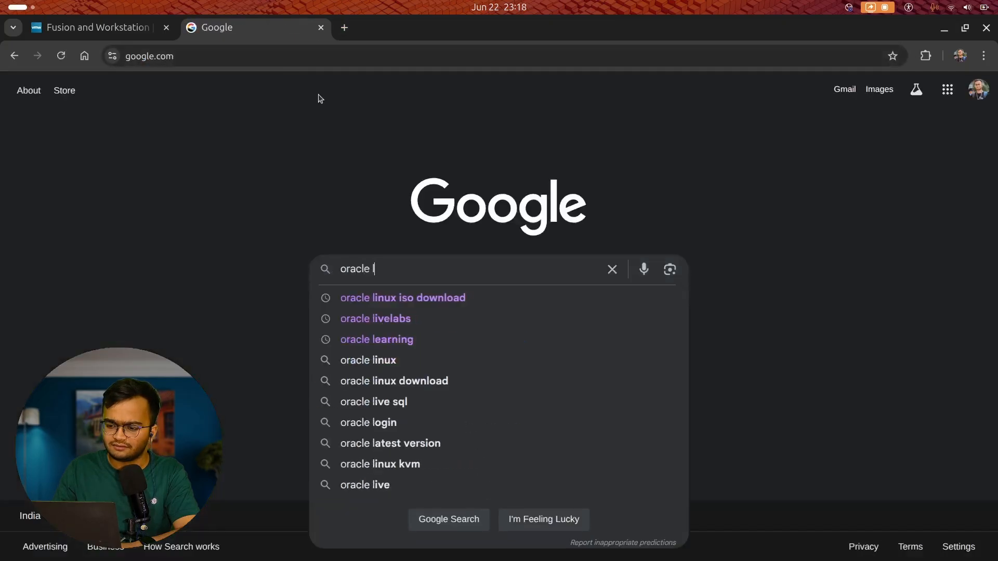
pyautogui.press('Down')
pyautogui.press('Return')
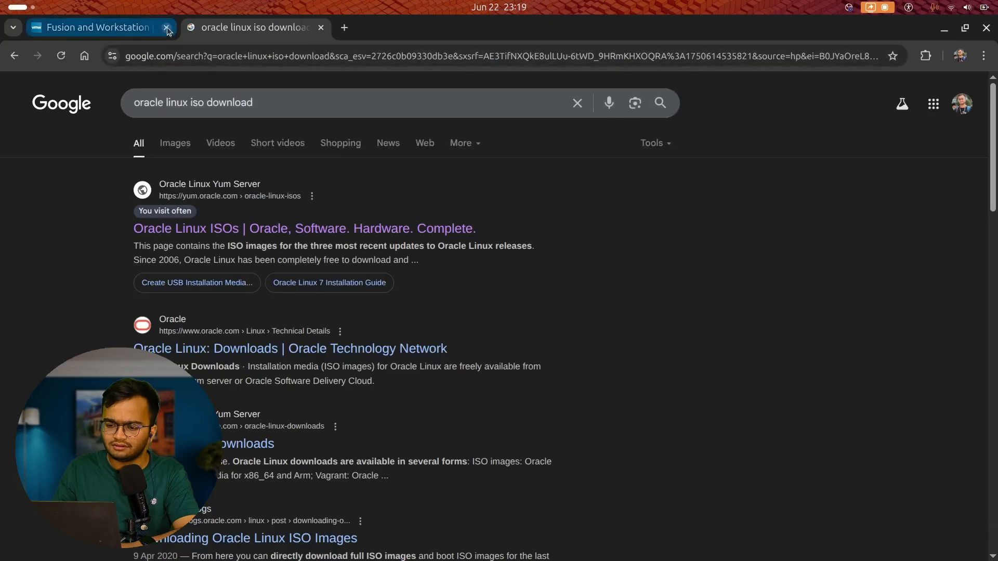
# Close the Fusion and Workstation tab and find the Oracle Linux 7.9 full ISO on yum.oracle.com.
pyautogui.click(166, 27)
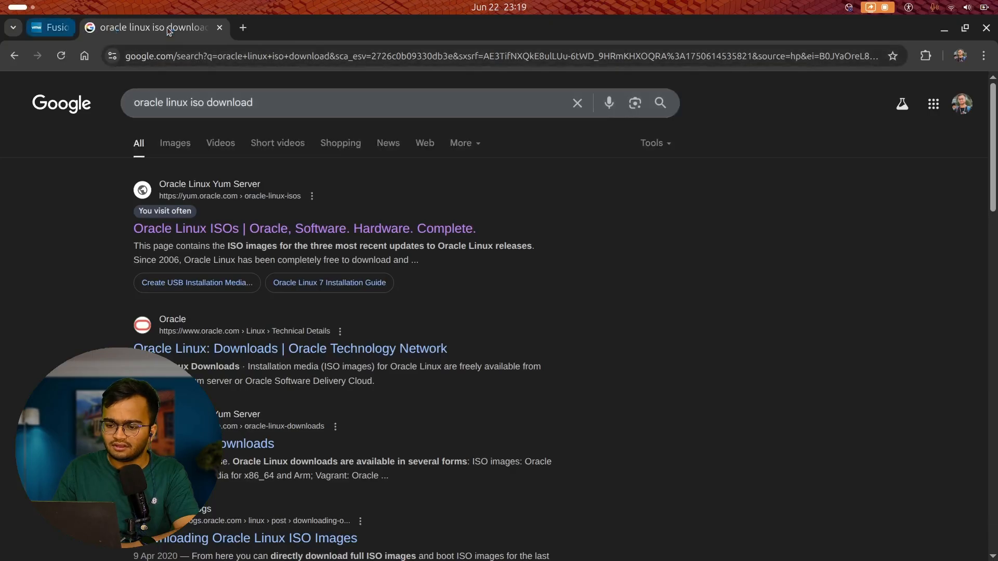
pyautogui.click(191, 229)
pyautogui.scroll(-10, 300, 360)
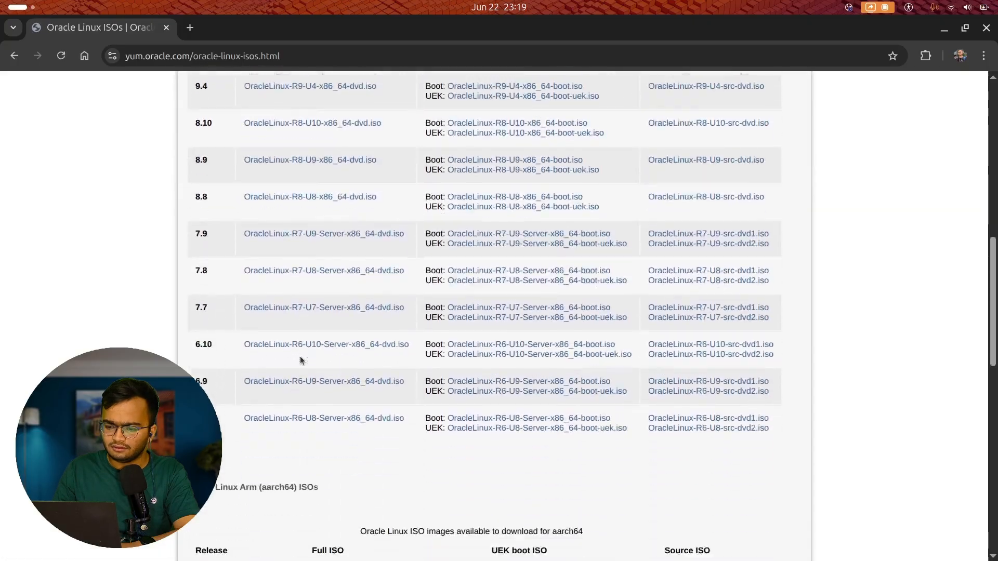
pyautogui.scroll(-2, 261, 250)
pyautogui.scroll(4, 260, 250)
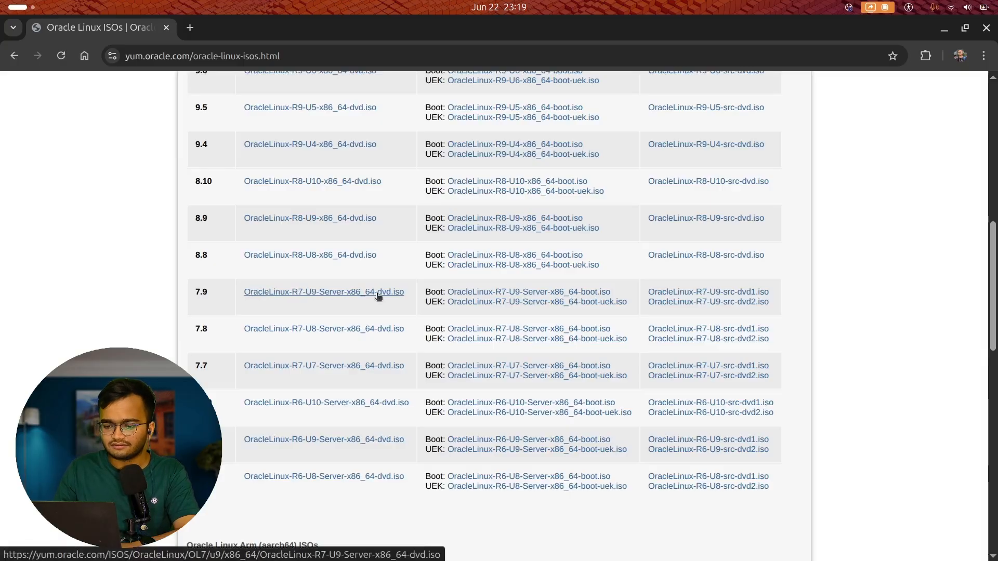
pyautogui.scroll(3, 376, 296)
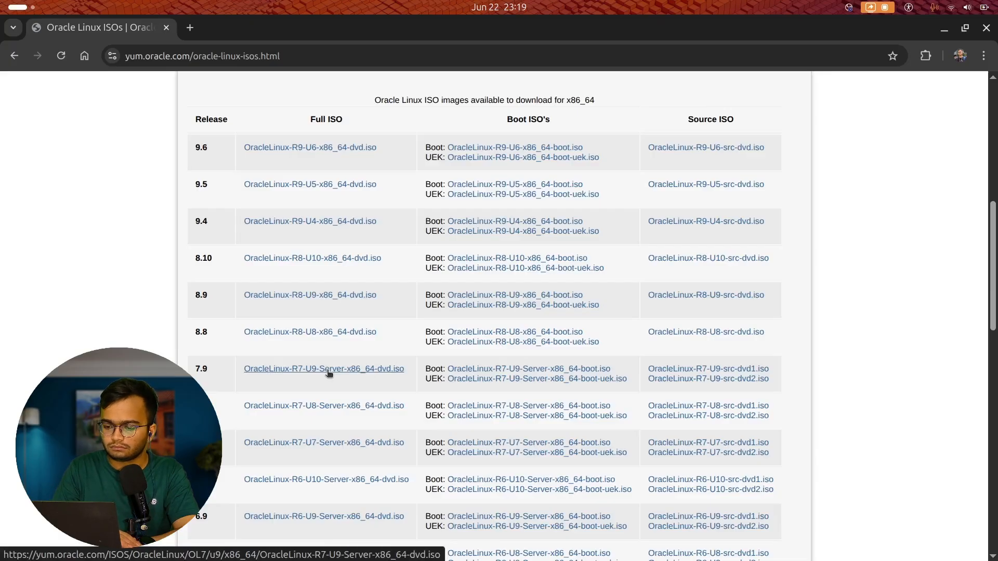
# Launch VMware Workstation from the desktop's application search with 'vm'.
pyautogui.press('super')
pyautogui.write('vm')
pyautogui.press('Return')
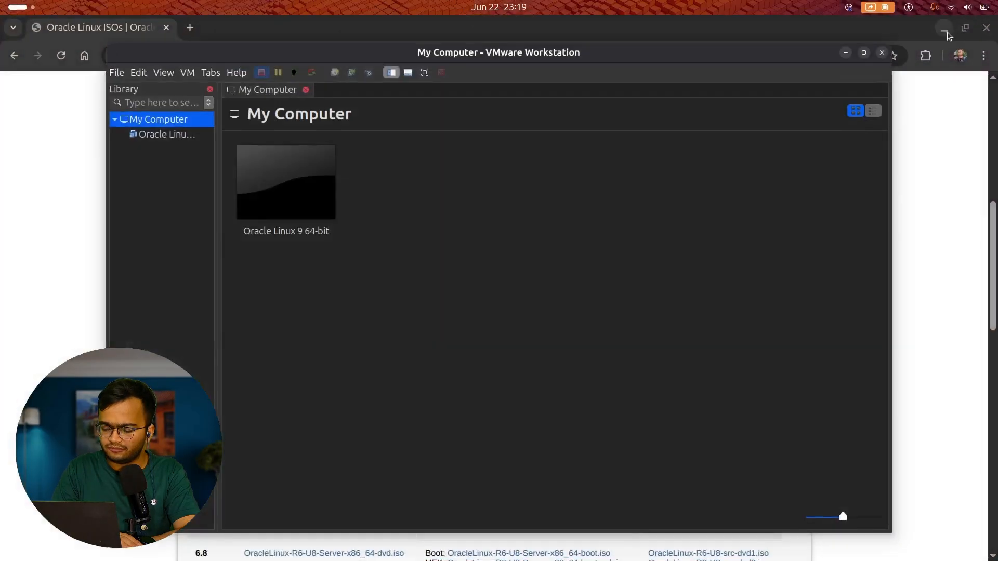
# Close Chrome and remove the Oracle Linux 9 64-bit VM from the library.
pyautogui.click(987, 28)
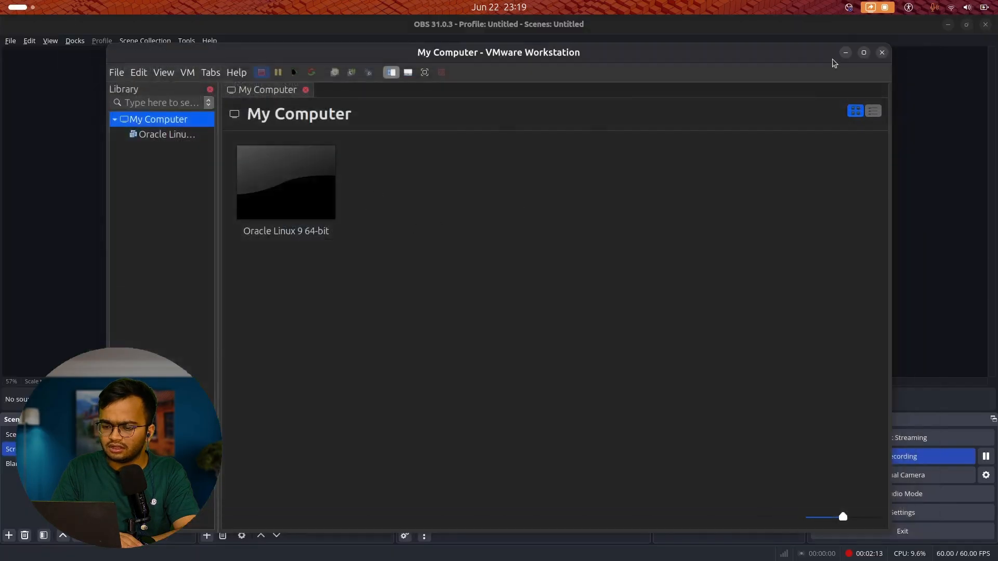
pyautogui.click(945, 26)
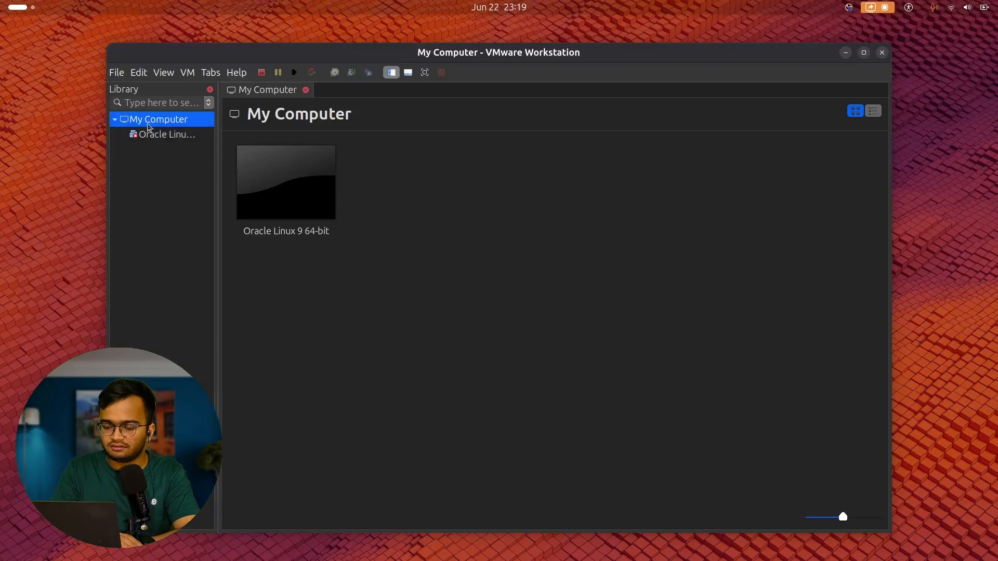
pyautogui.rightClick(148, 136)
pyautogui.click(176, 157)
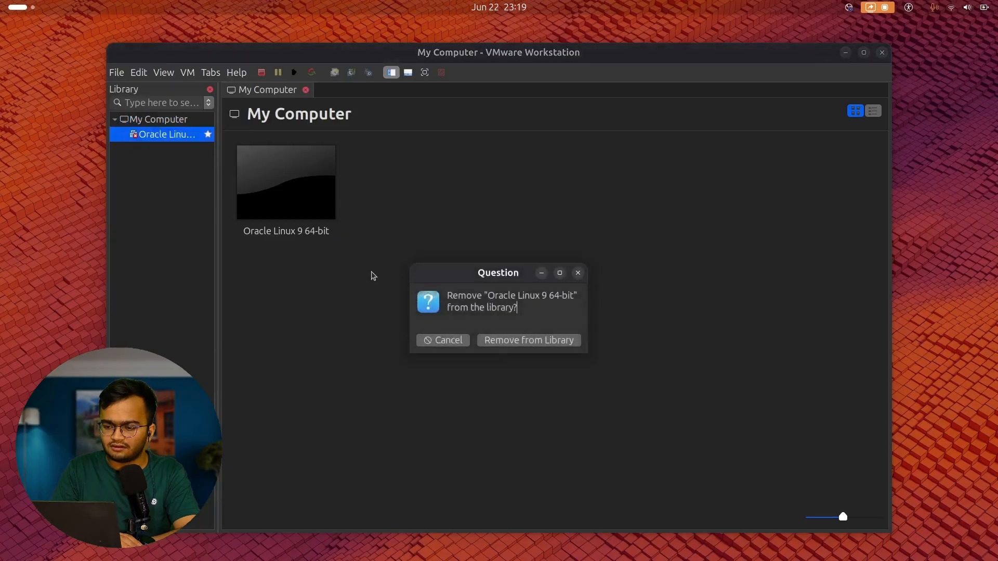
pyautogui.click(558, 347)
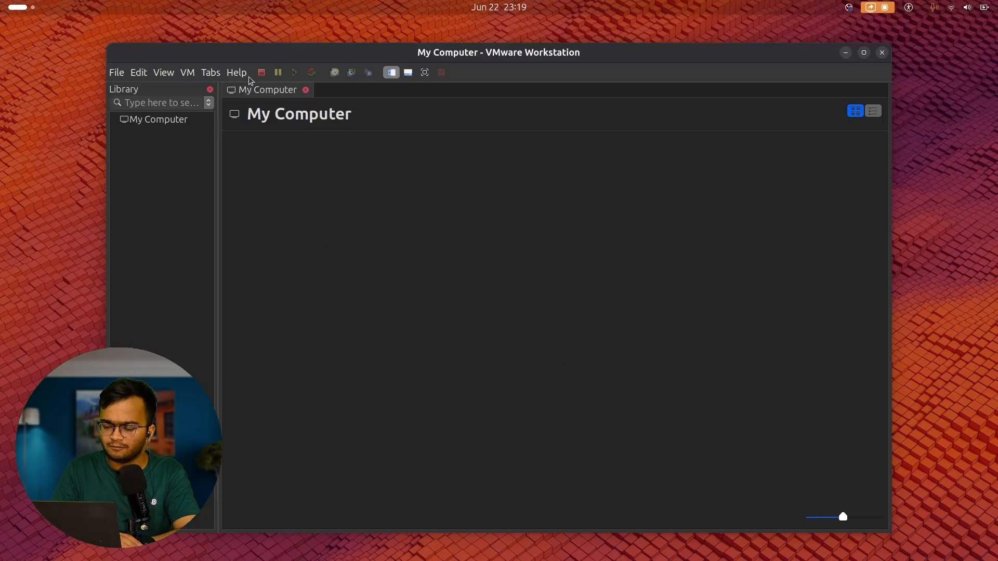
pyautogui.click(121, 73)
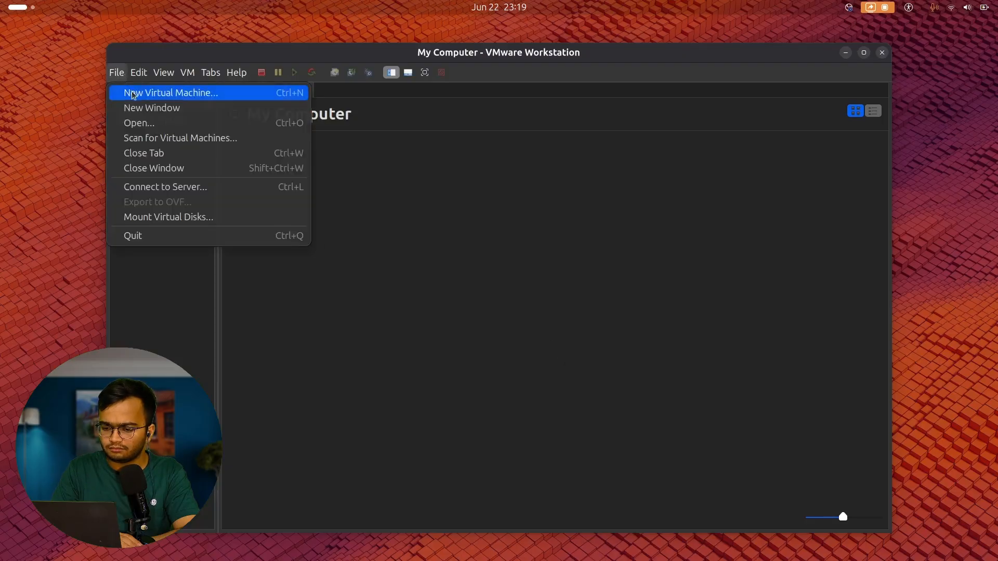
# Start a typical new VM using the Oracle Linux 7 ISO from Downloads, keeping the default name.
pyautogui.click(133, 93)
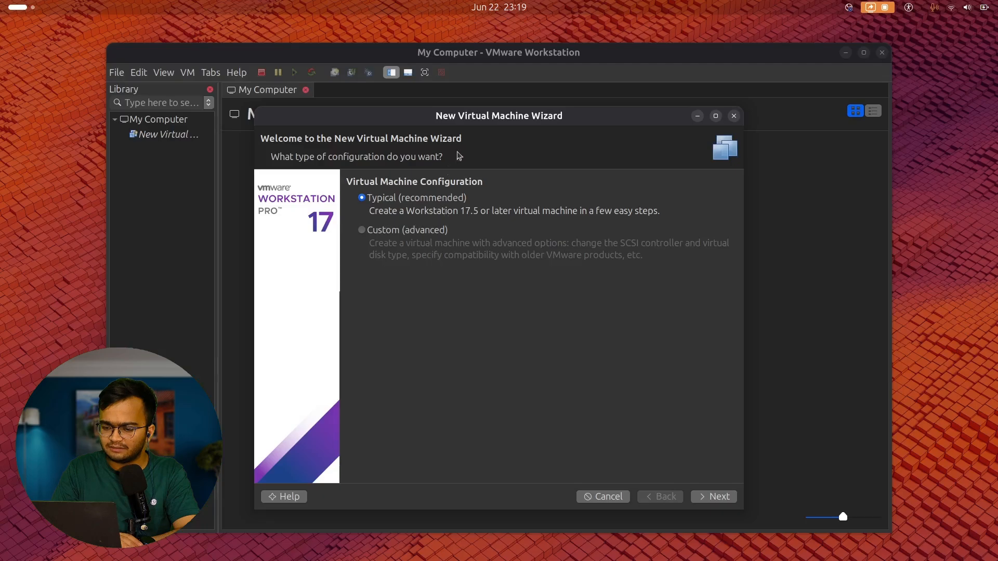
pyautogui.moveTo(506, 117); pyautogui.dragTo(499, 56)
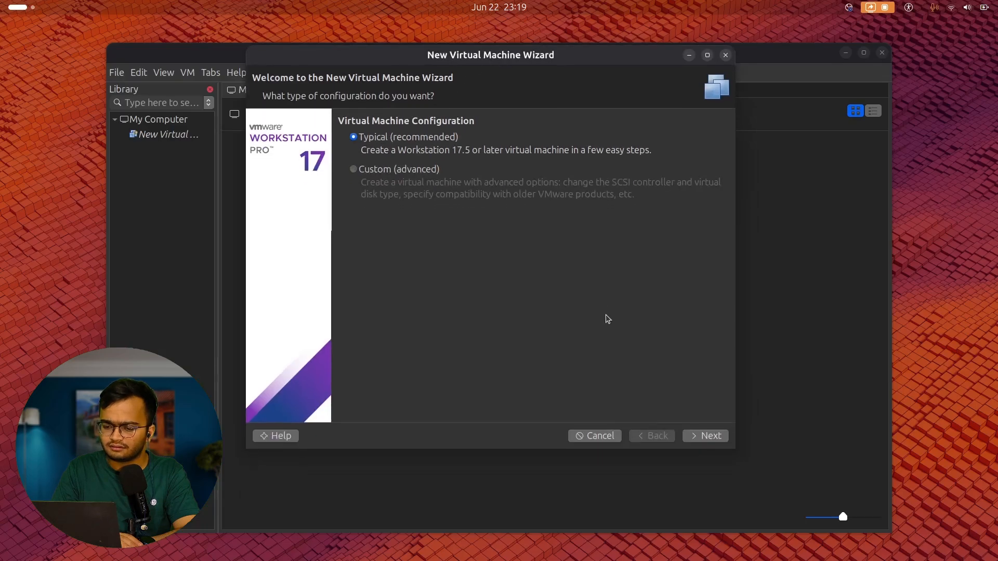
pyautogui.click(705, 436)
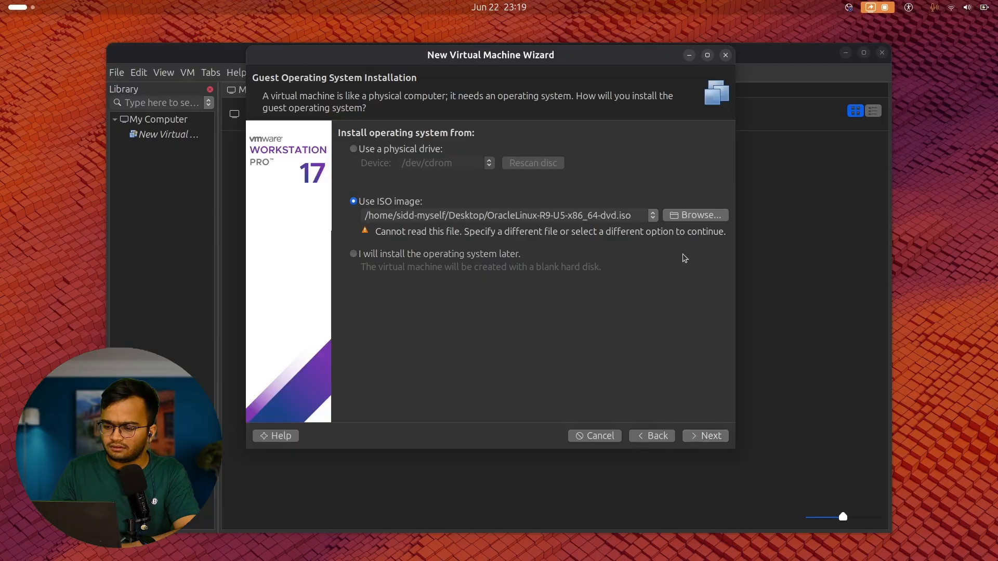
pyautogui.click(710, 216)
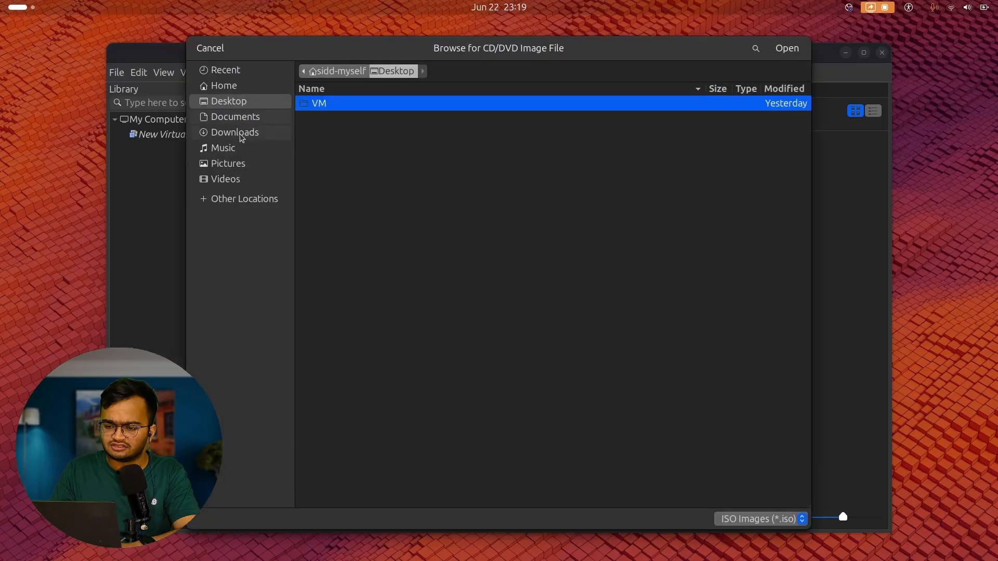
pyautogui.click(239, 138)
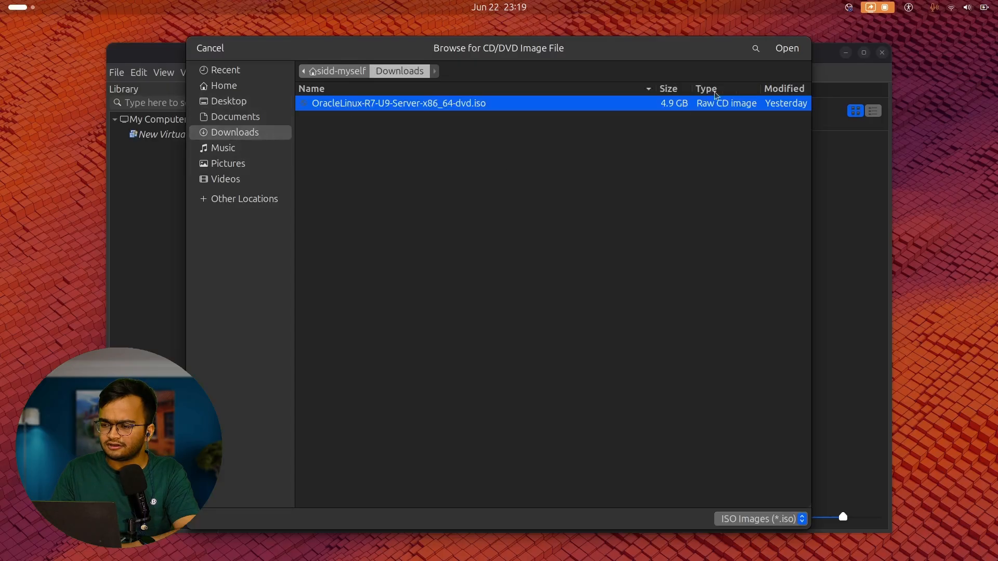
pyautogui.click(800, 48)
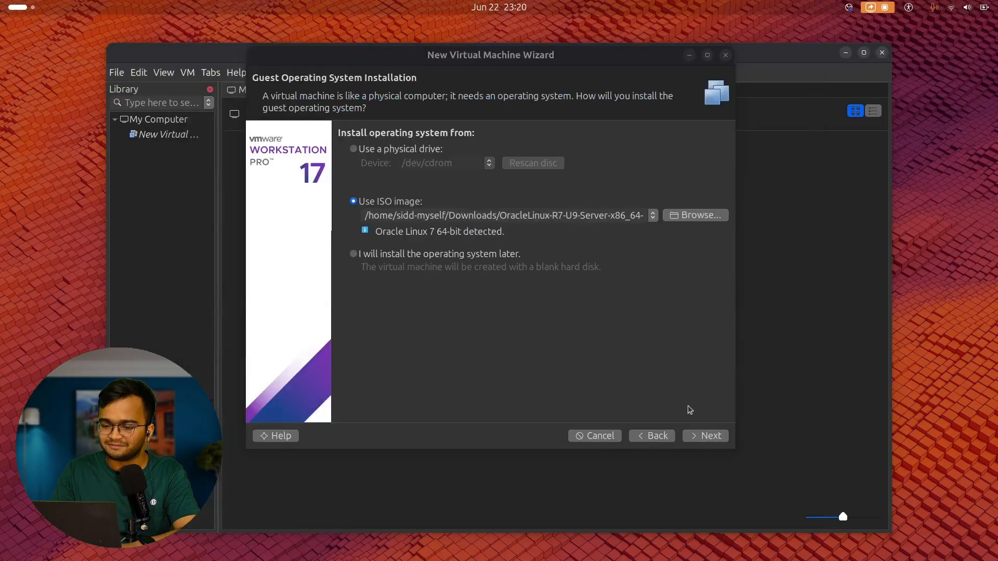
pyautogui.click(705, 436)
pyautogui.click(705, 437)
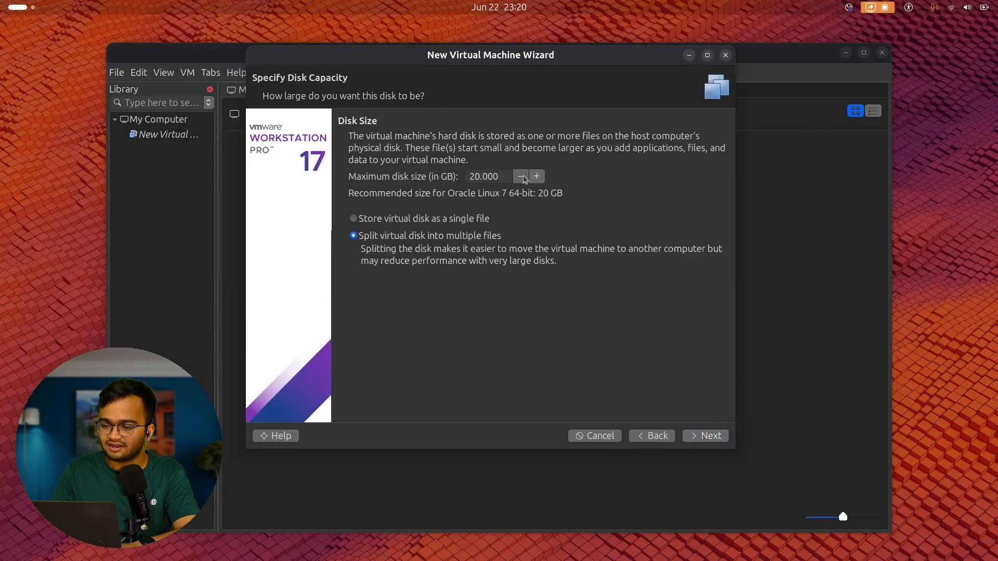
# Give the VM a 50 GB virtual disk stored as a single file, then customize its hardware.
pyautogui.click(474, 176)
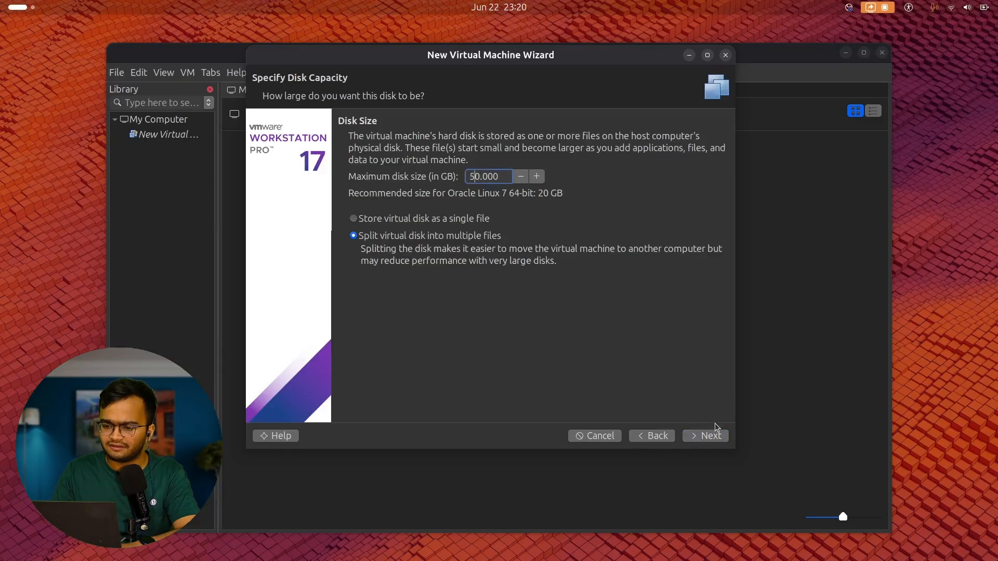
pyautogui.click(440, 221)
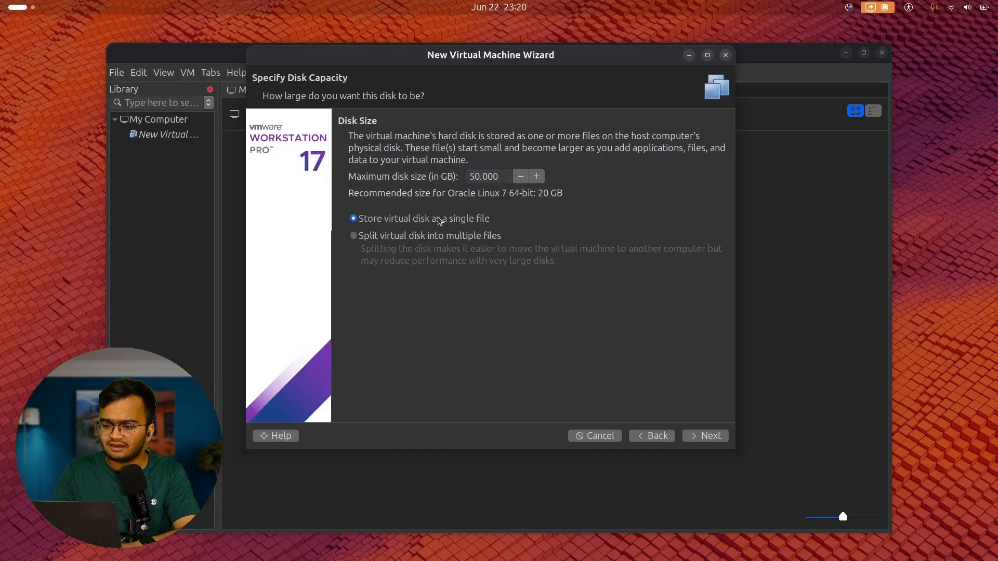
pyautogui.click(703, 437)
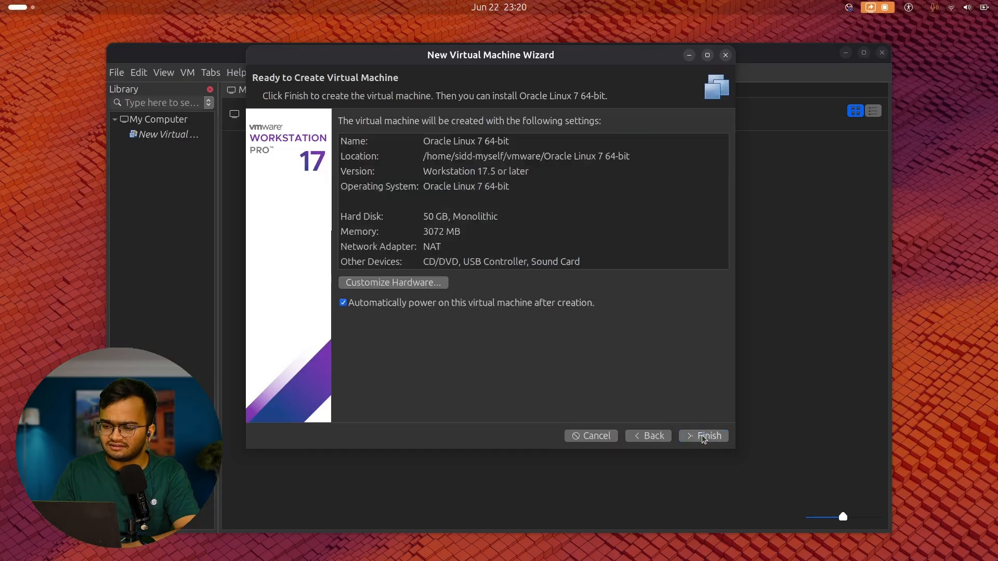
pyautogui.click(419, 283)
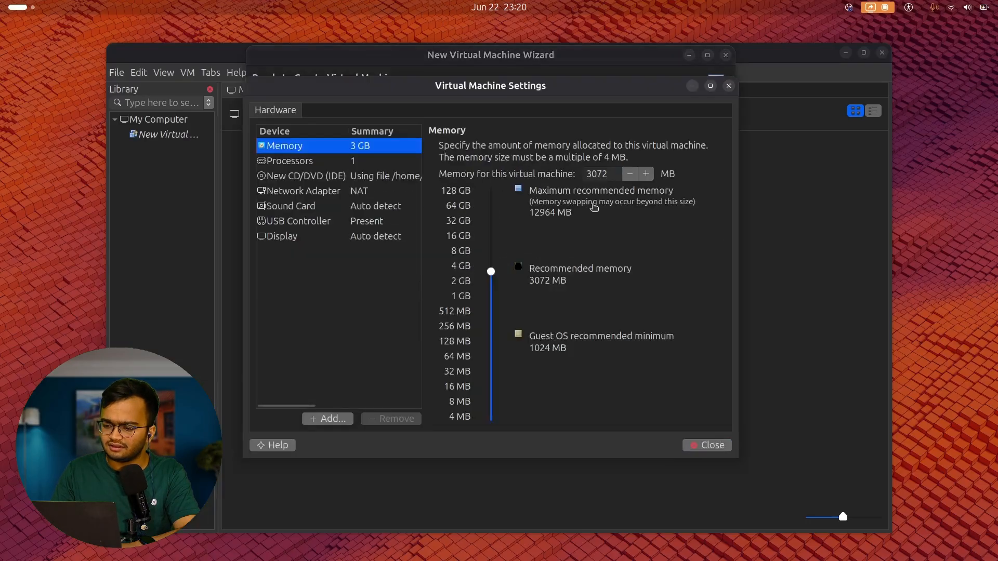
pyautogui.doubleClick(598, 174)
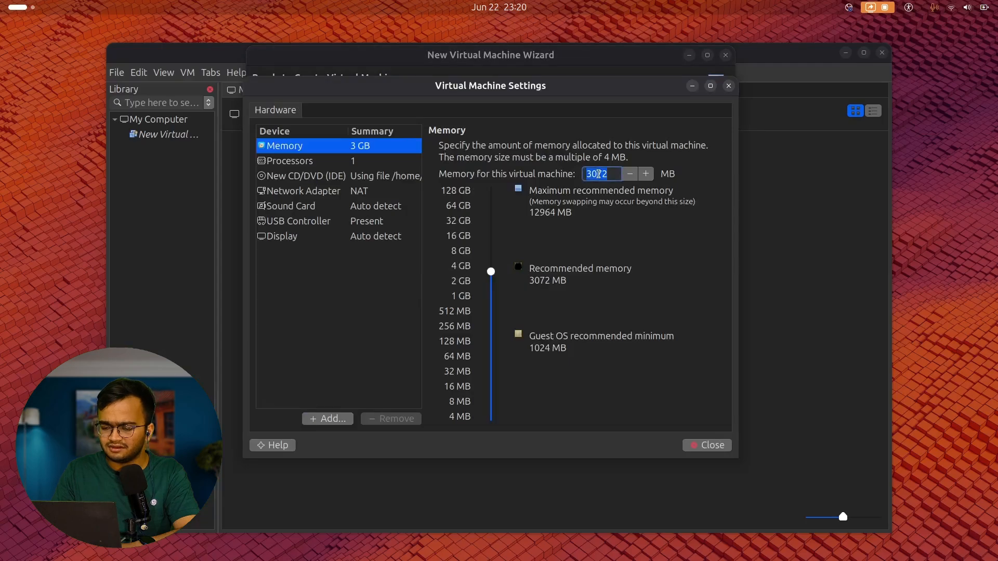
# Set the VM's memory to roughly 4 GB.
pyautogui.write('4008')
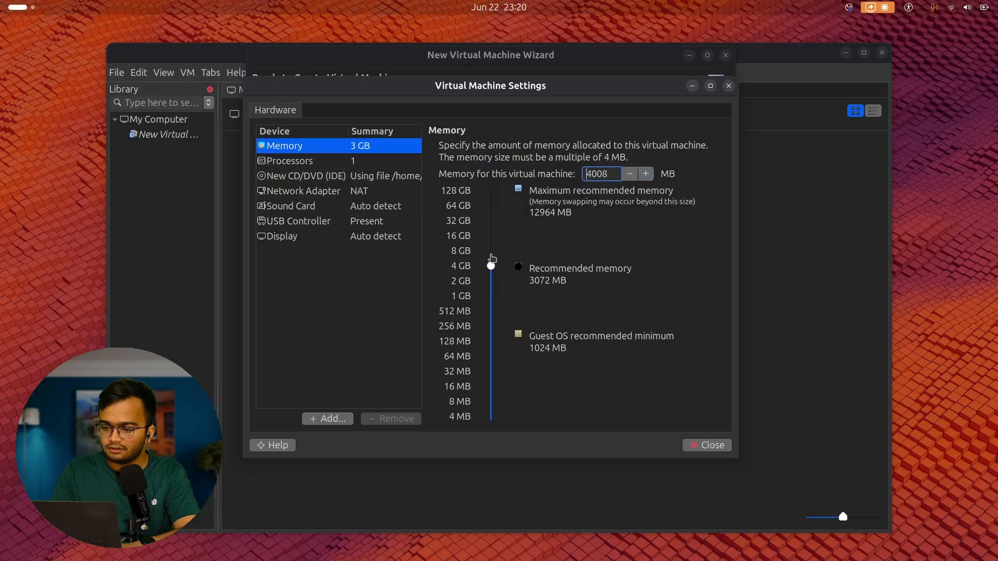
pyautogui.moveTo(491, 265); pyautogui.dragTo(491, 267)
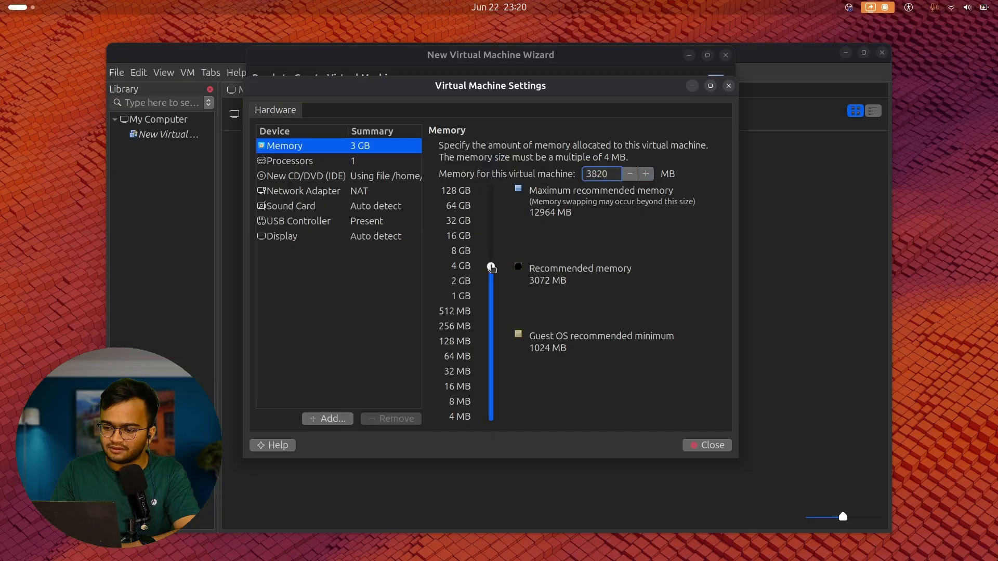
pyautogui.doubleClick(595, 174)
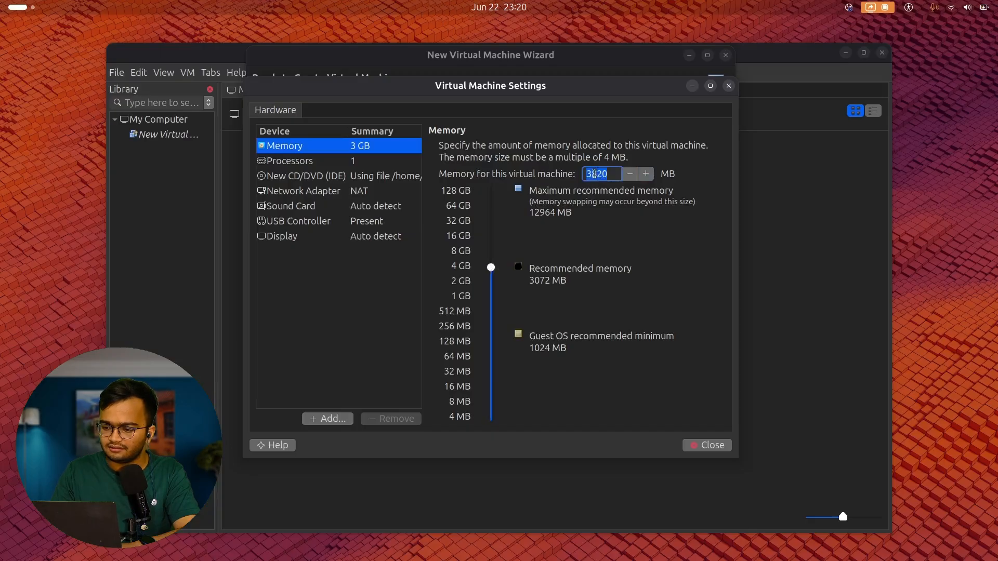
pyautogui.write('4000')
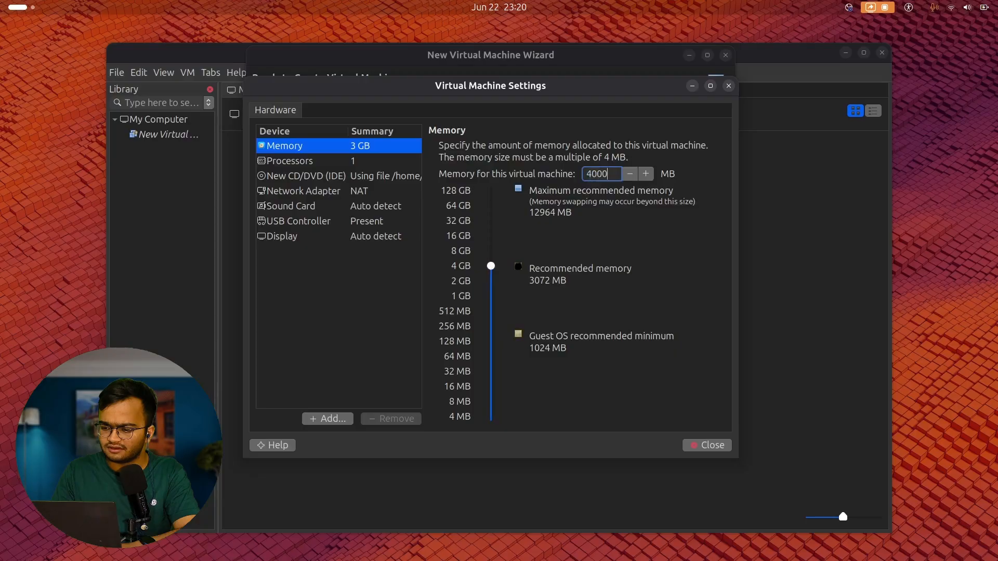
# Configure 4 processors with 2 cores each, then raise memory slightly to 4388 MB.
pyautogui.click(364, 163)
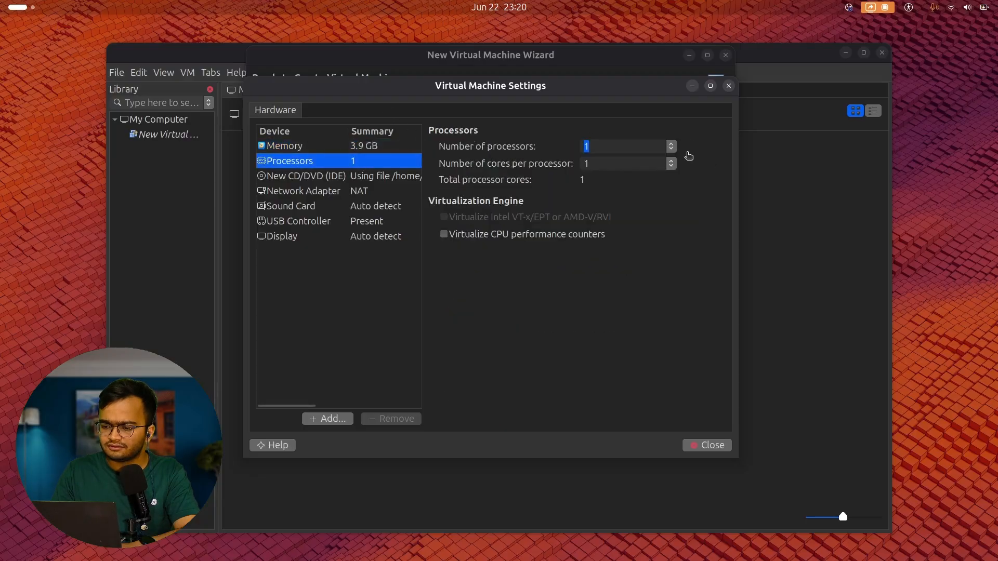
pyautogui.click(671, 146)
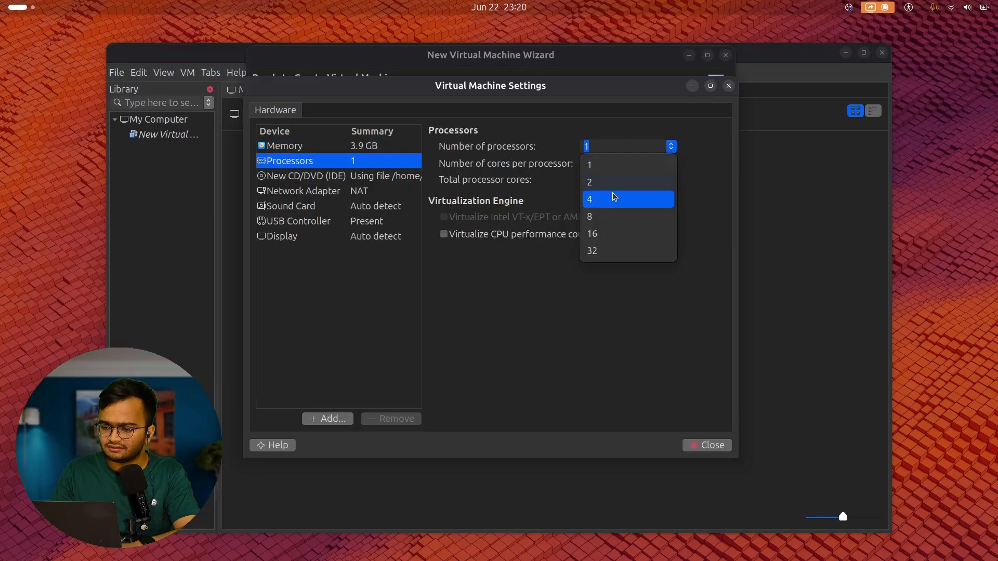
pyautogui.click(614, 199)
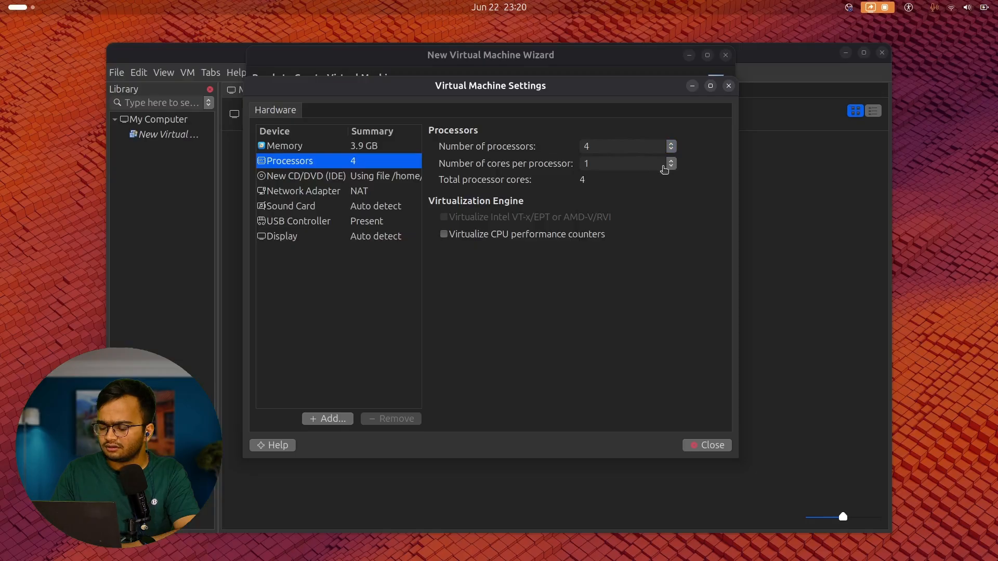
pyautogui.click(671, 164)
pyautogui.click(619, 201)
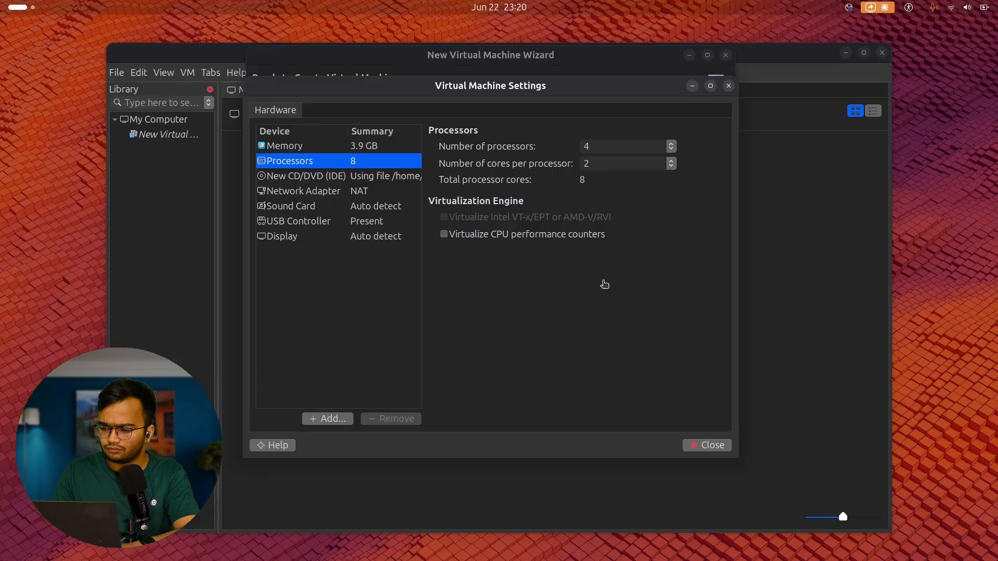
pyautogui.click(671, 146)
pyautogui.click(459, 143)
pyautogui.click(385, 146)
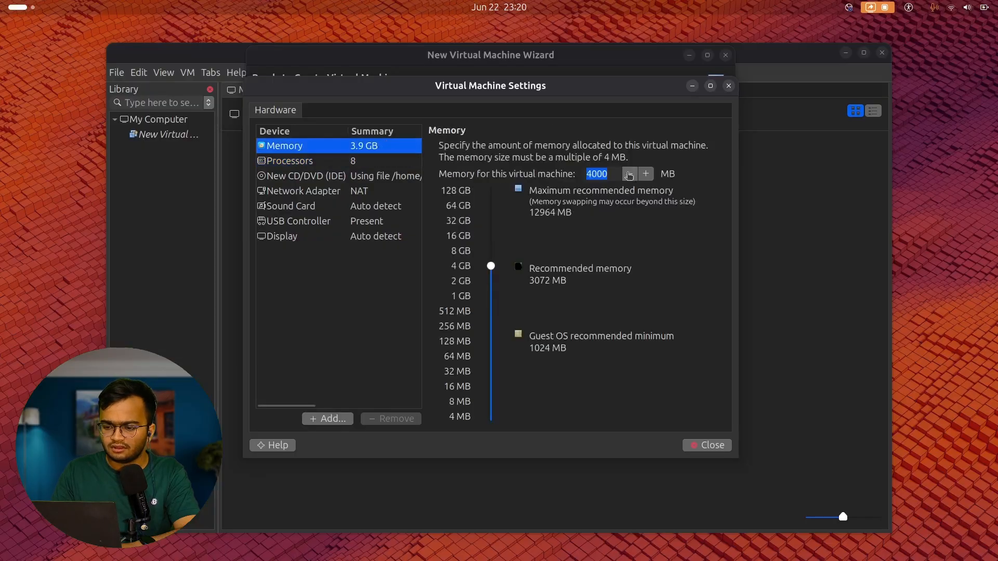
pyautogui.moveTo(491, 266); pyautogui.dragTo(493, 266)
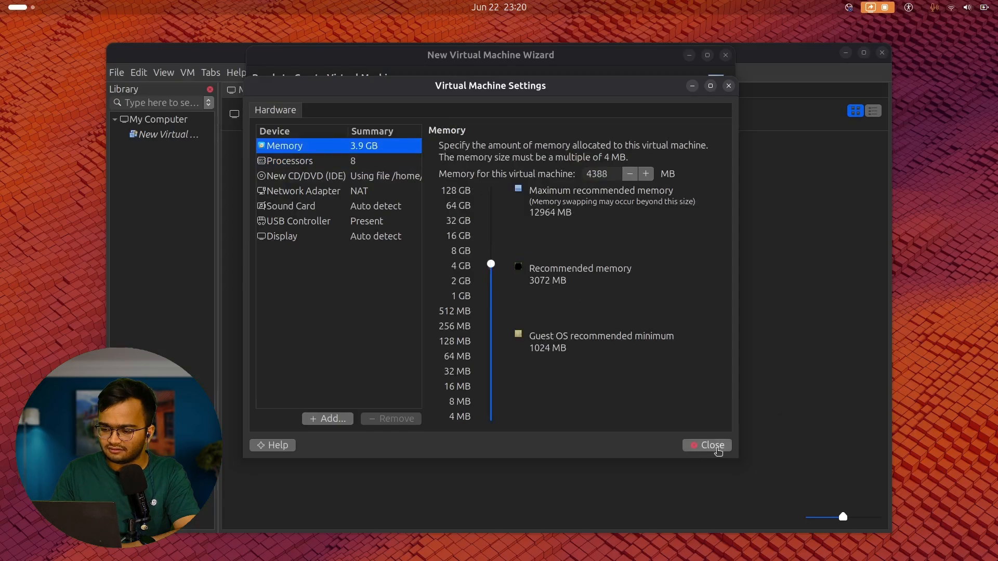
# Close the hardware settings, finish the wizard, and start the Oracle Linux 7 64-bit VM.
pyautogui.click(709, 446)
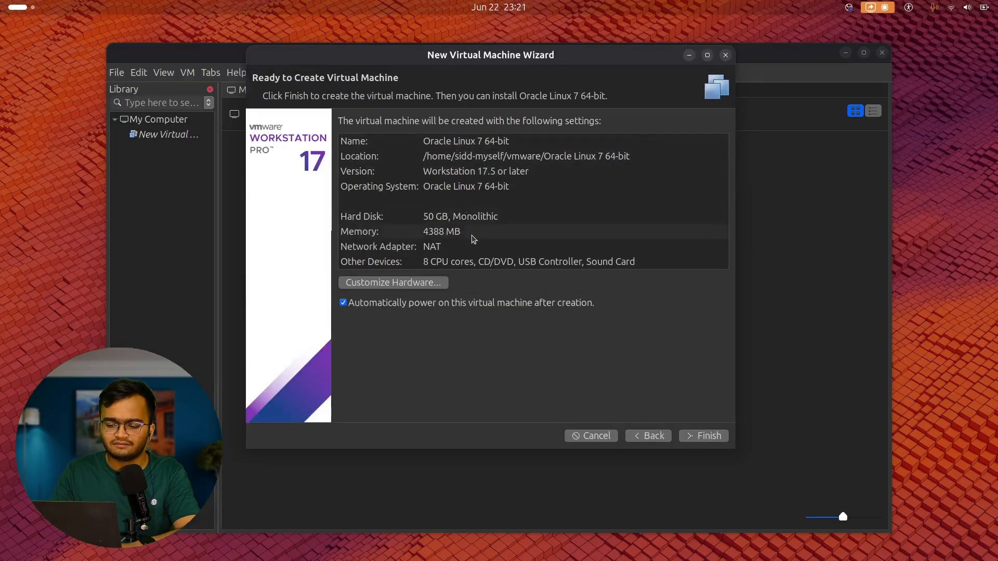
pyautogui.click(703, 435)
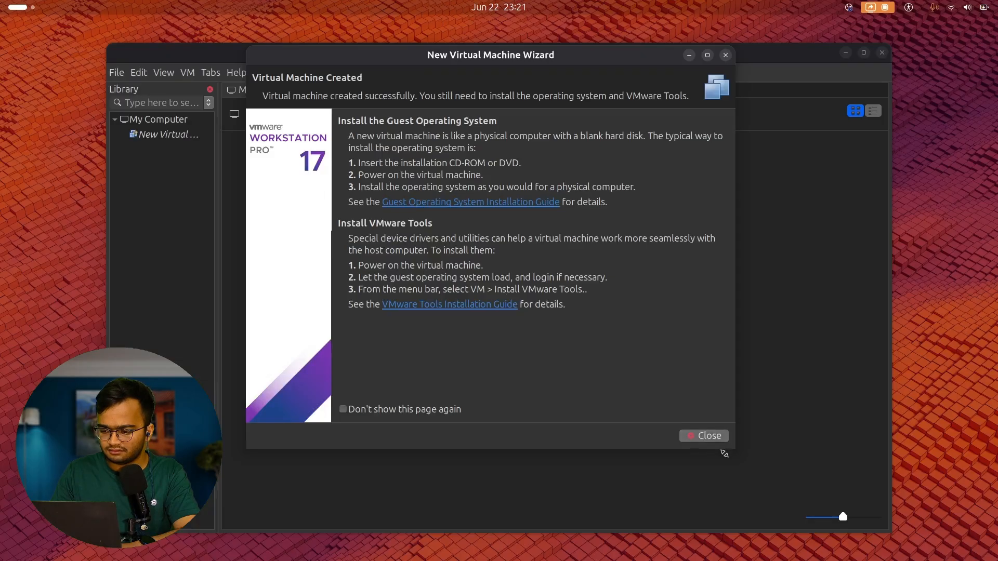
pyautogui.click(705, 436)
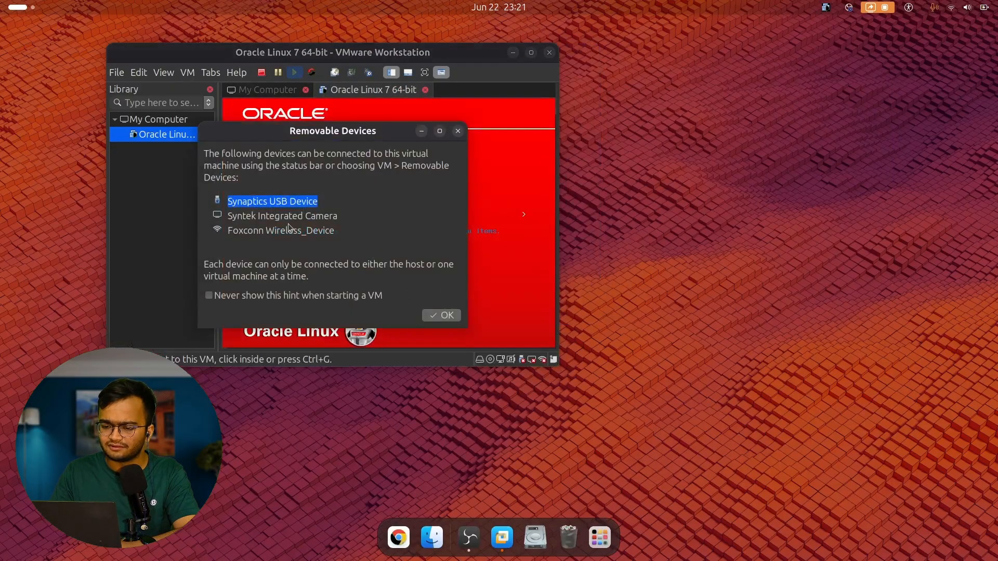
# Dismiss the Removable Devices notice and choose Install Oracle Linux 7.9 from the boot menu.
pyautogui.click(432, 316)
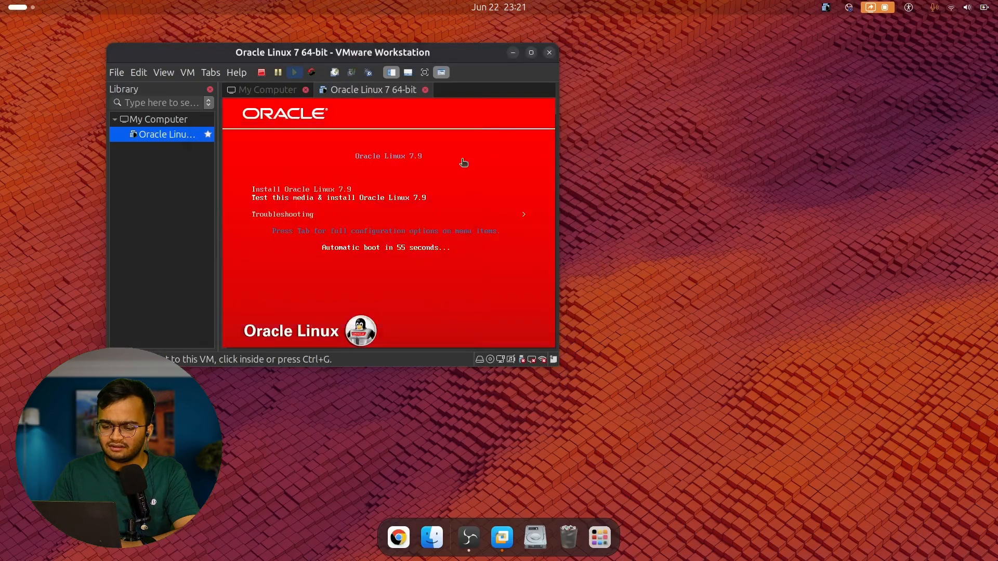
pyautogui.click(464, 163)
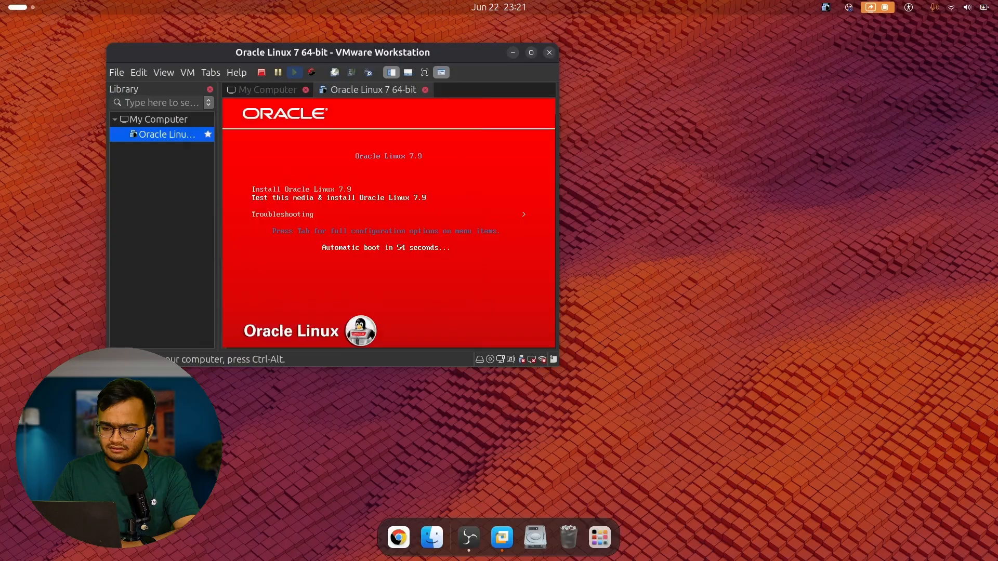
pyautogui.press('Return')
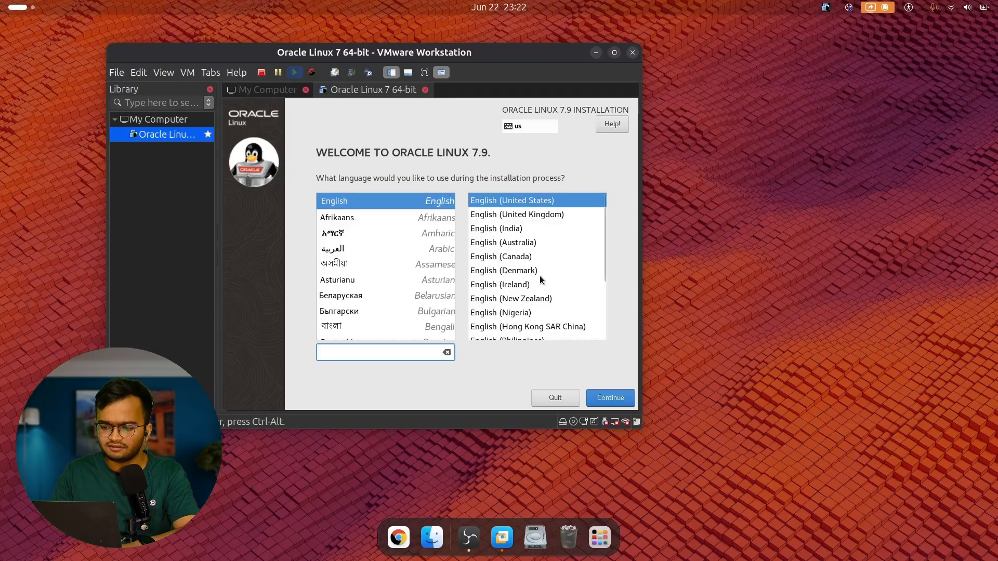
# Pick English (India) from the installer's language list.
pyautogui.scroll(-3, 536, 255)
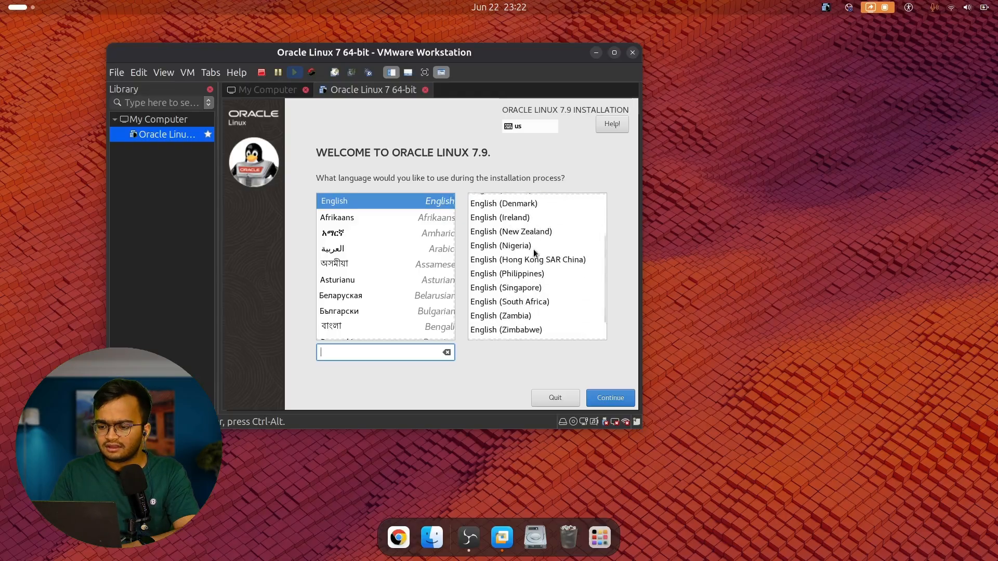
pyautogui.scroll(4, 534, 253)
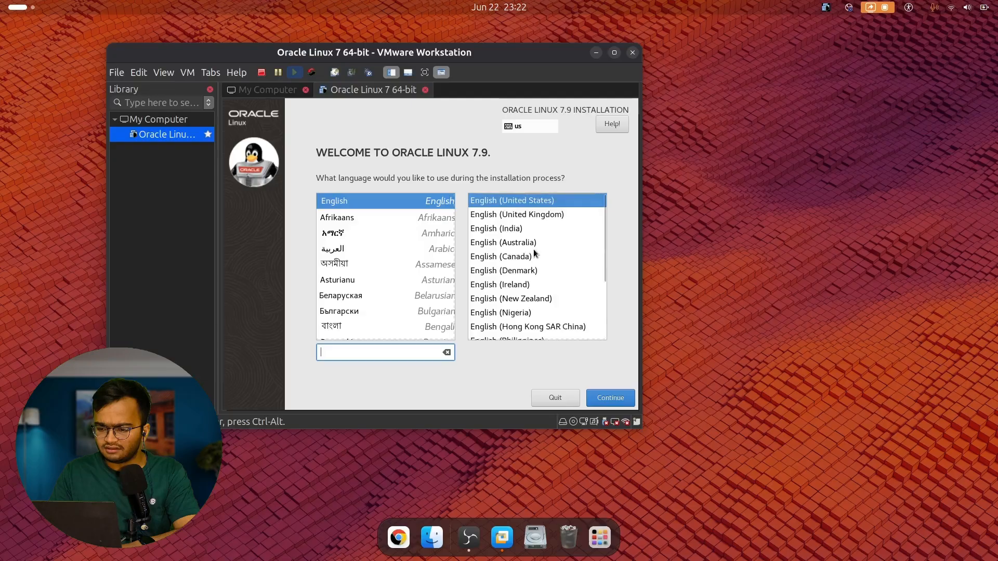
pyautogui.click(515, 227)
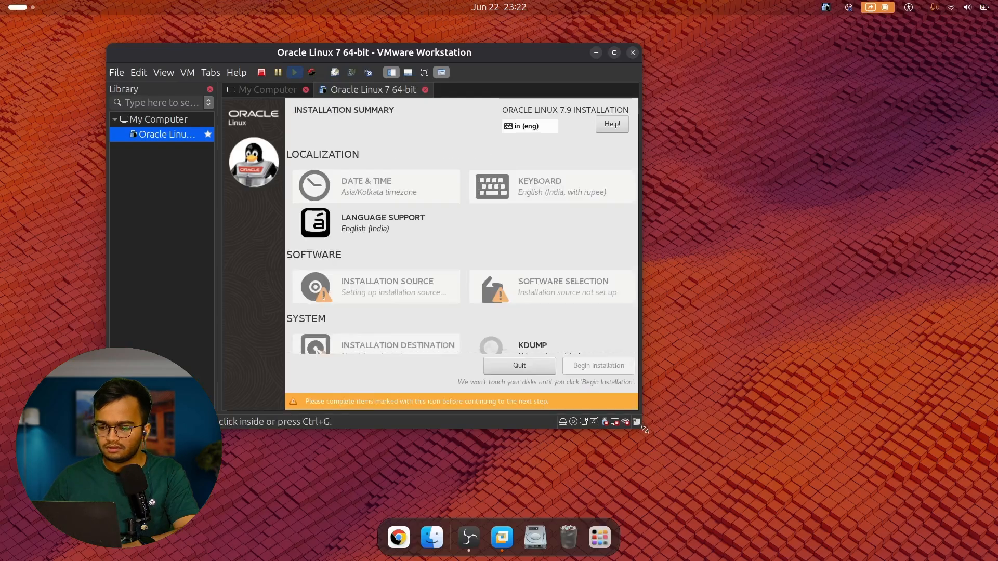
# Enlarge the VM window and go to Software Selection from the Installation Summary.
pyautogui.moveTo(645, 429); pyautogui.dragTo(857, 483)
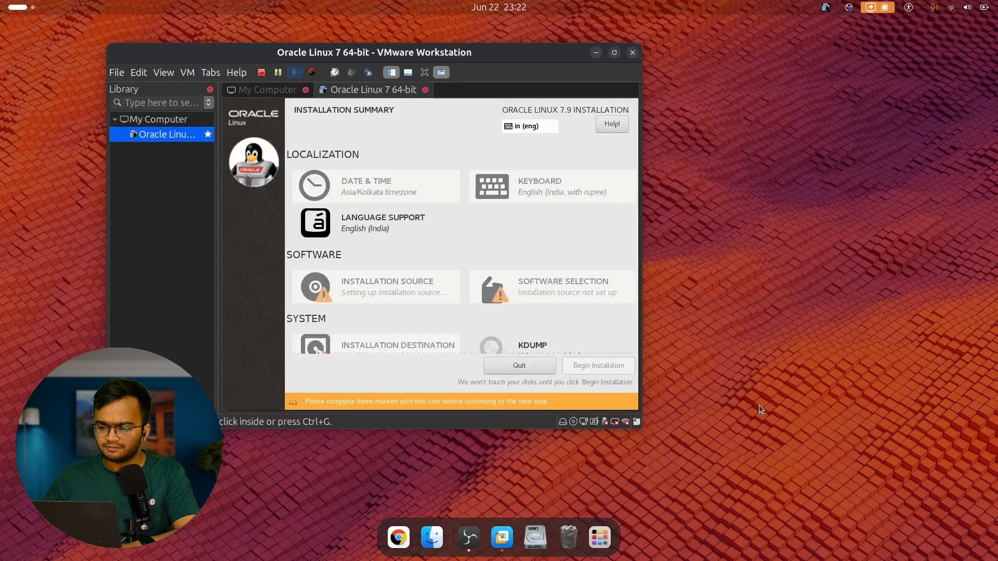
pyautogui.click(575, 272)
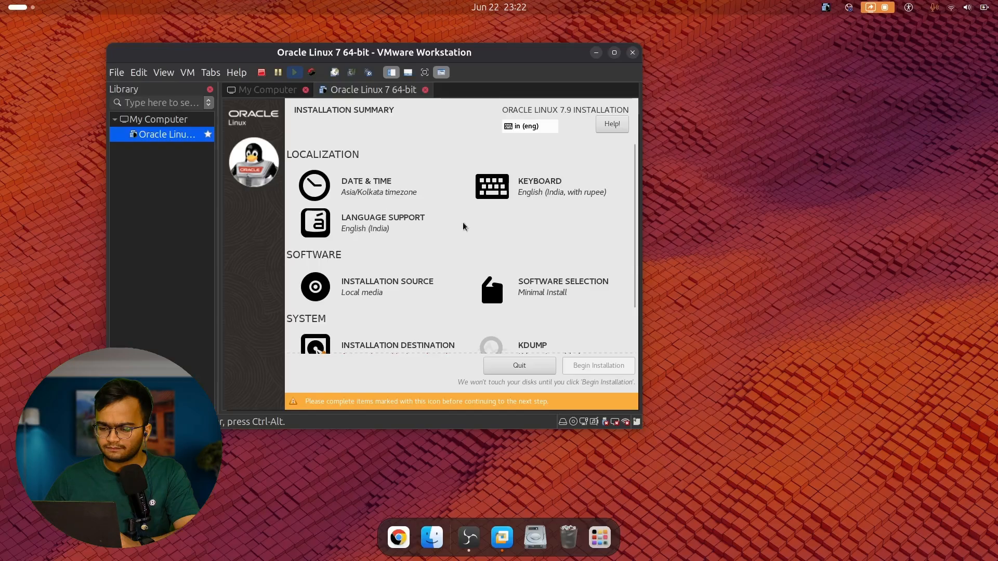
pyautogui.scroll(-2, 463, 226)
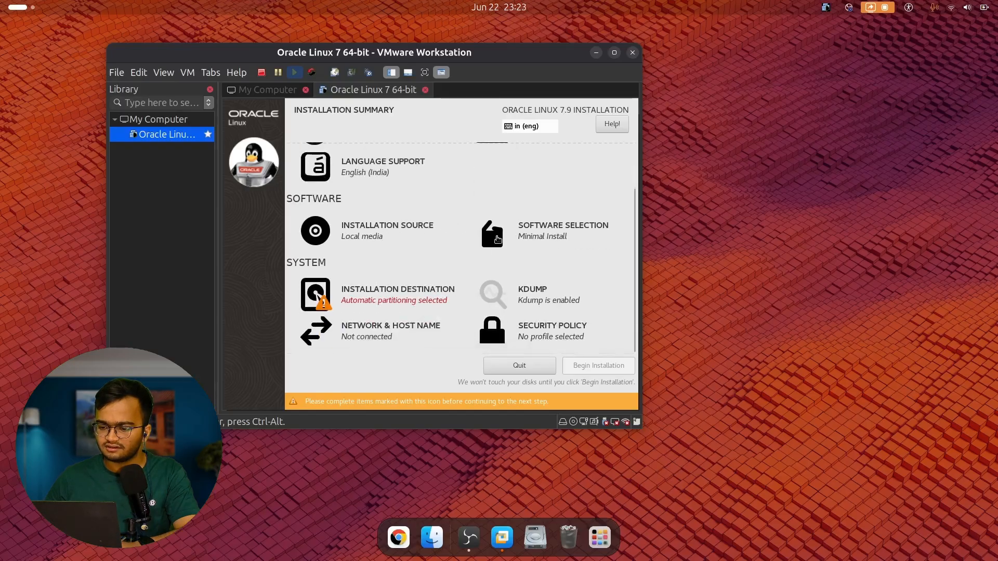
pyautogui.click(528, 242)
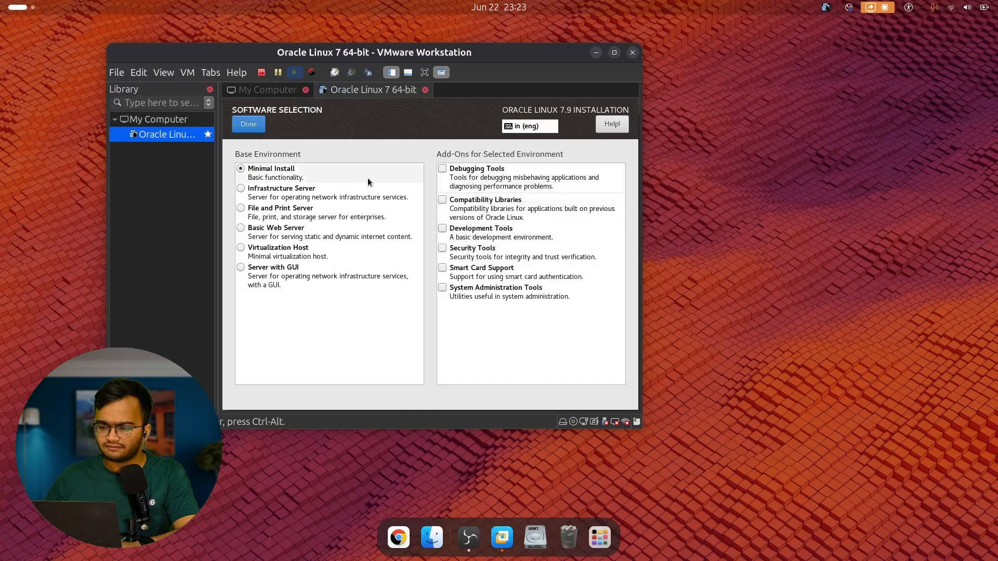
# Select Server with GUI and tick the add-ons from Backup Server through Infiniband Support.
pyautogui.click(287, 274)
pyautogui.click(442, 171)
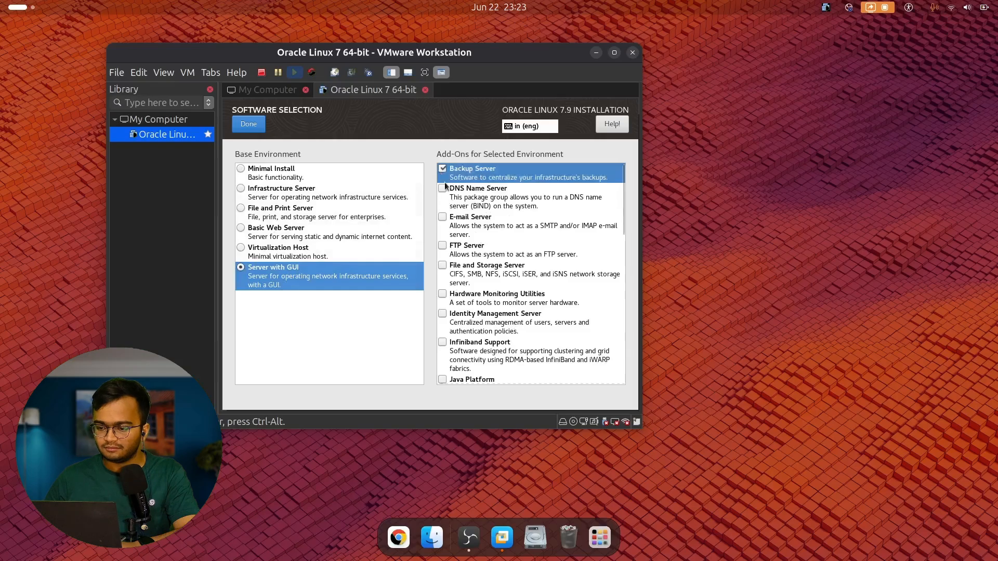
pyautogui.click(454, 200)
pyautogui.click(468, 234)
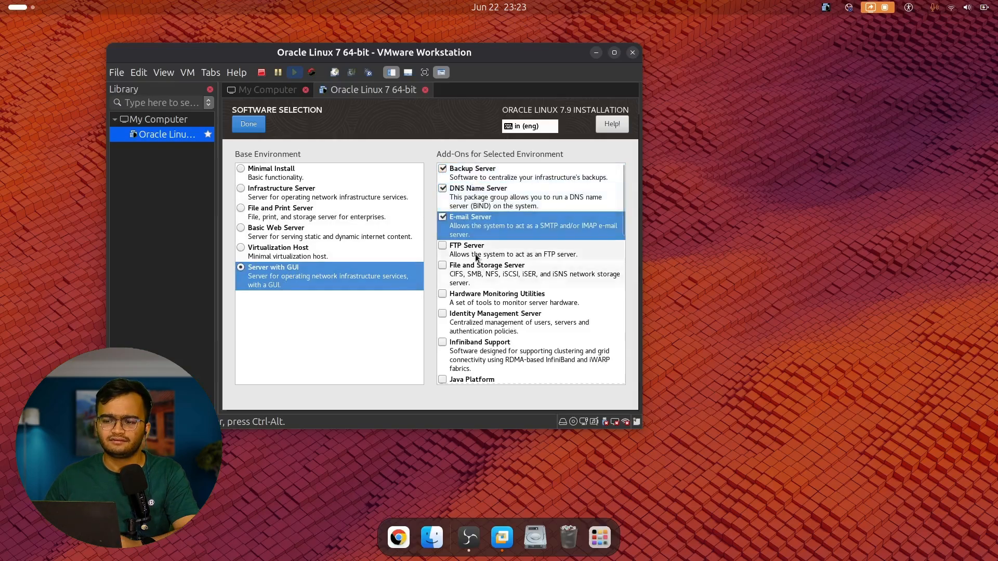
pyautogui.click(473, 250)
pyautogui.click(486, 276)
pyautogui.click(494, 304)
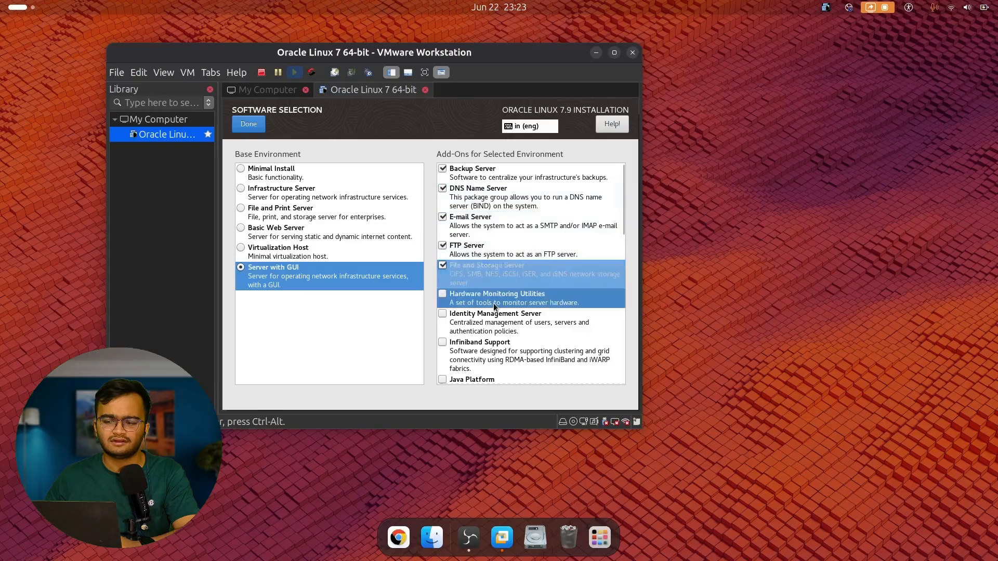
pyautogui.click(493, 318)
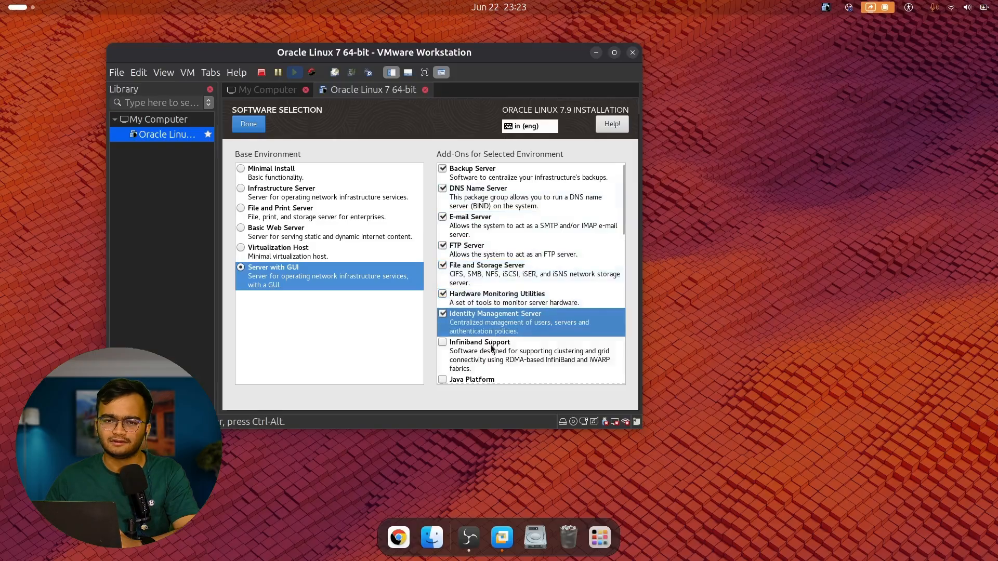
pyautogui.click(494, 362)
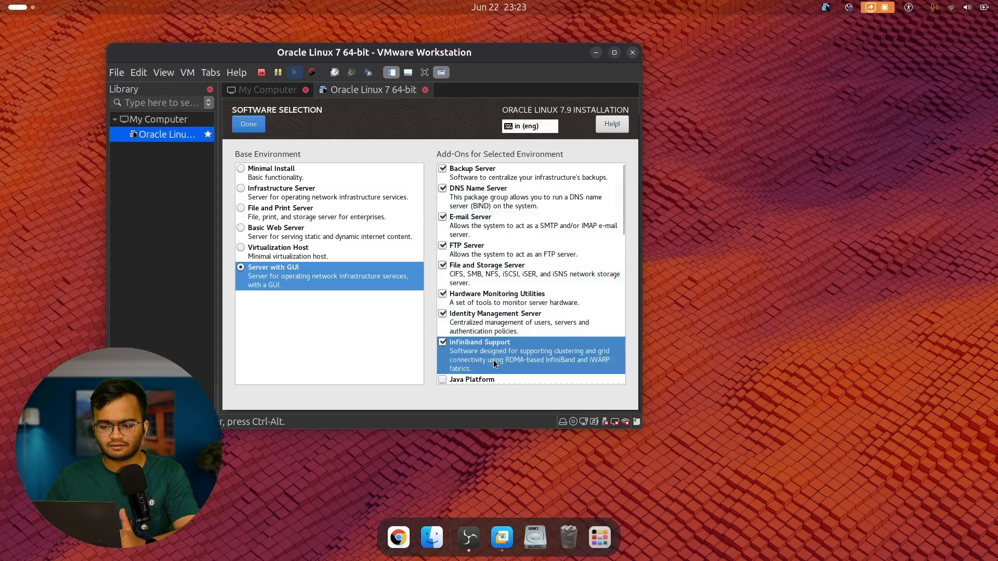
# Tick the KDE, Mainframe Access and MariaDB Database Server add-ons.
pyautogui.scroll(-3, 494, 363)
pyautogui.scroll(-3, 494, 363)
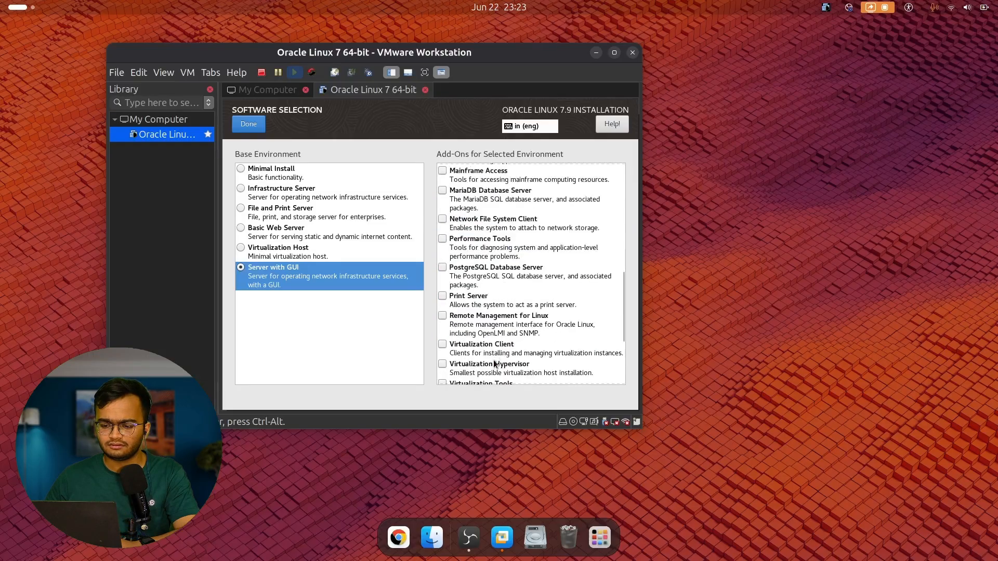
pyautogui.scroll(2, 508, 275)
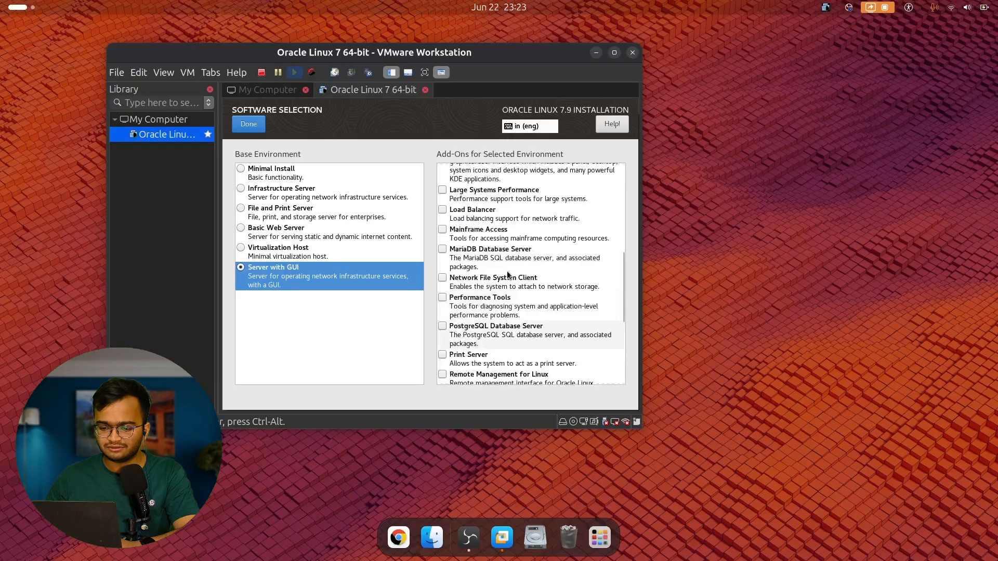
pyautogui.scroll(3, 507, 271)
pyautogui.click(485, 274)
pyautogui.click(514, 352)
pyautogui.click(528, 367)
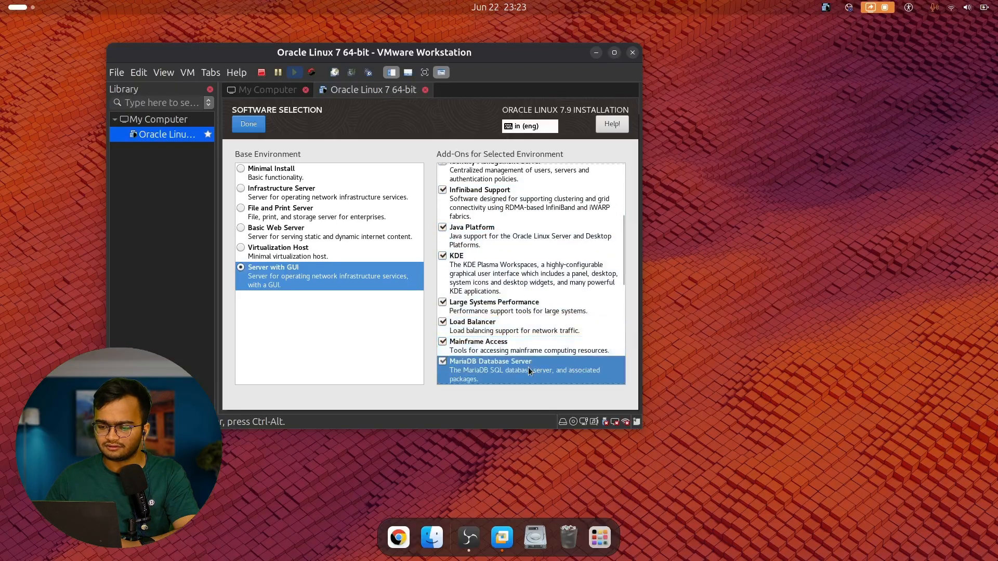
# Tick NFS Client, Performance Tools, PostgreSQL, Print Server, Remote Management and Virtualization Hypervisor/Client add-ons.
pyautogui.scroll(-5, 529, 367)
pyautogui.click(493, 221)
pyautogui.click(490, 240)
pyautogui.click(481, 275)
pyautogui.click(494, 296)
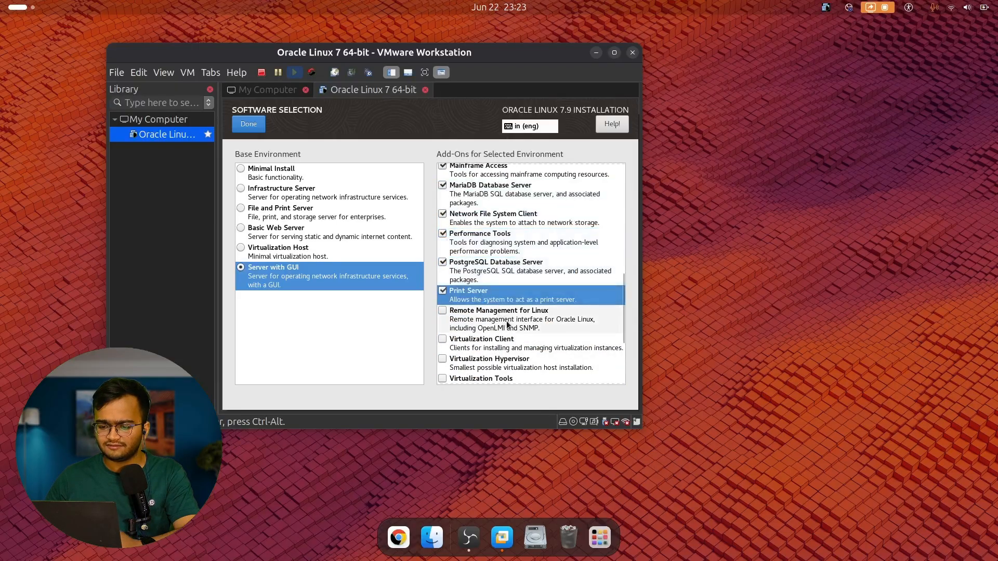
pyautogui.click(504, 320)
pyautogui.click(522, 362)
pyautogui.click(522, 339)
# Tick Virtualization Tools, Compatibility Libraries, Development, Security, Smart Card and System Administration Tools, then confirm.
pyautogui.scroll(-4, 522, 338)
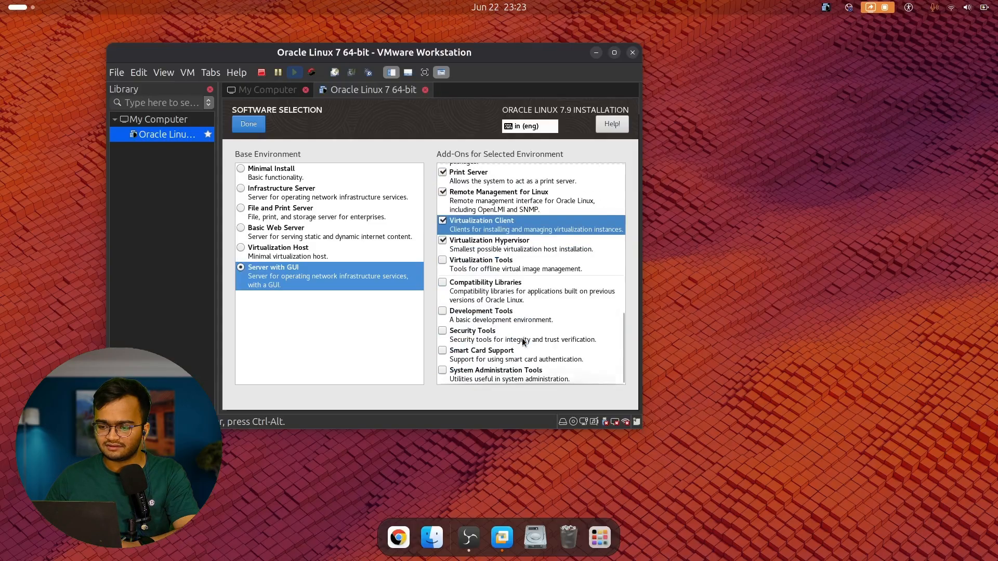
pyautogui.click(489, 263)
pyautogui.click(492, 283)
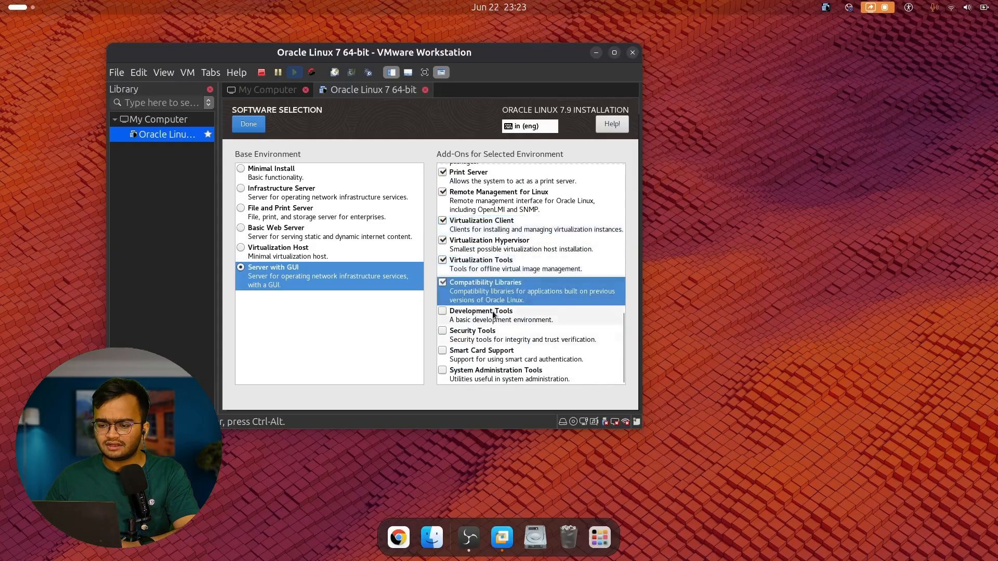
pyautogui.click(494, 312)
pyautogui.click(500, 333)
pyautogui.click(499, 352)
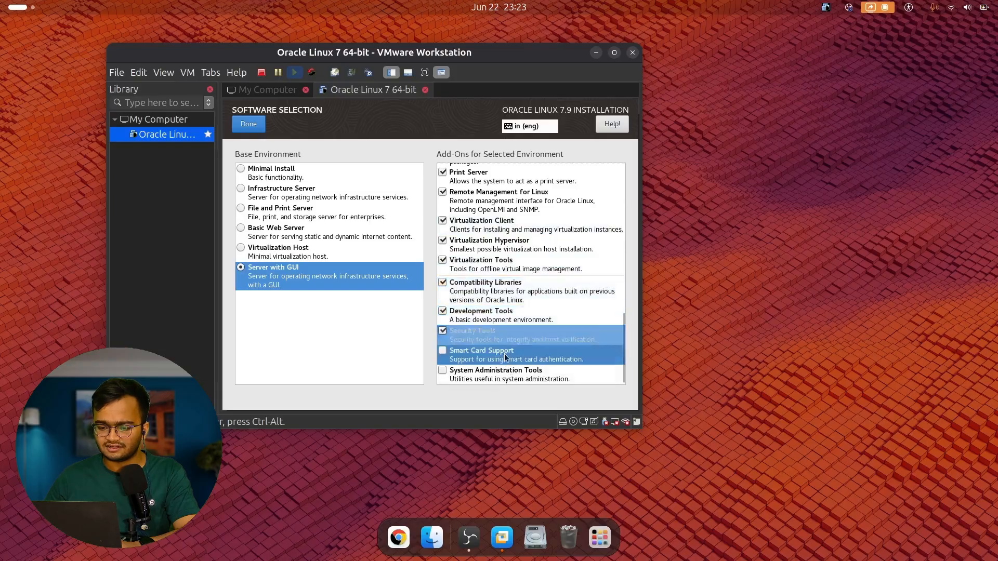
pyautogui.click(509, 372)
pyautogui.scroll(8, 483, 273)
pyautogui.scroll(6, 482, 273)
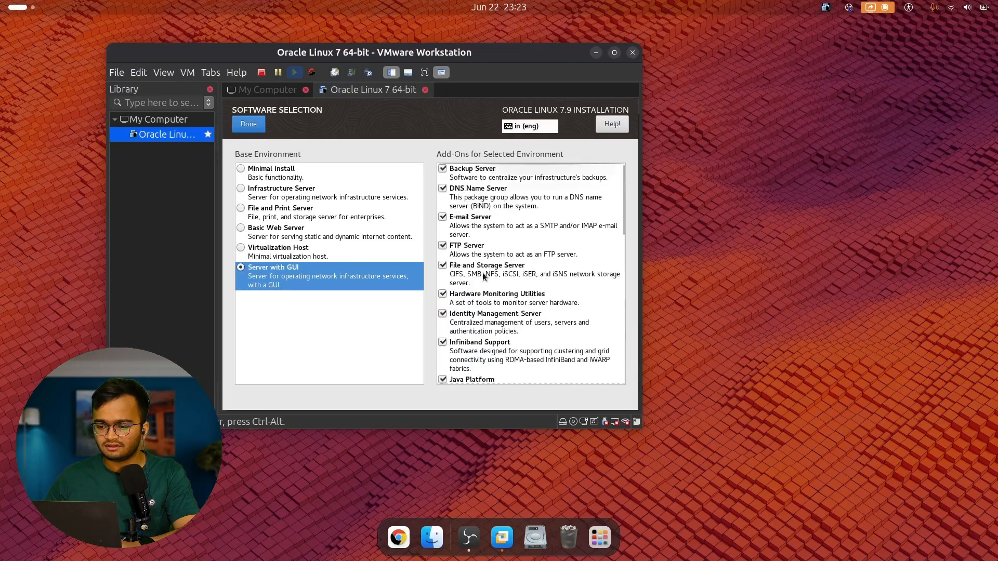
pyautogui.click(248, 124)
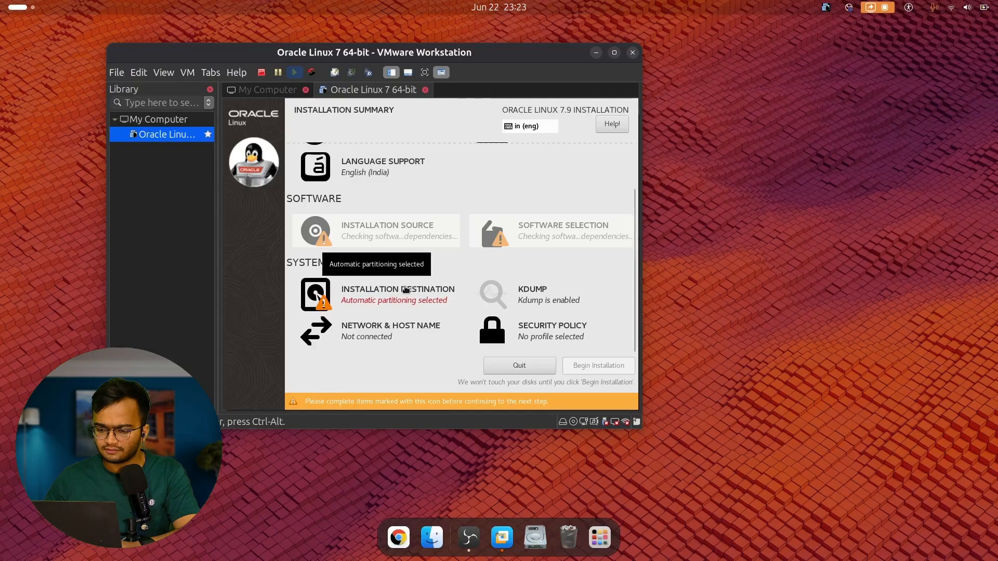
# Keep the 50 GiB disk with automatic partitioning as the installation destination.
pyautogui.scroll(2, 567, 245)
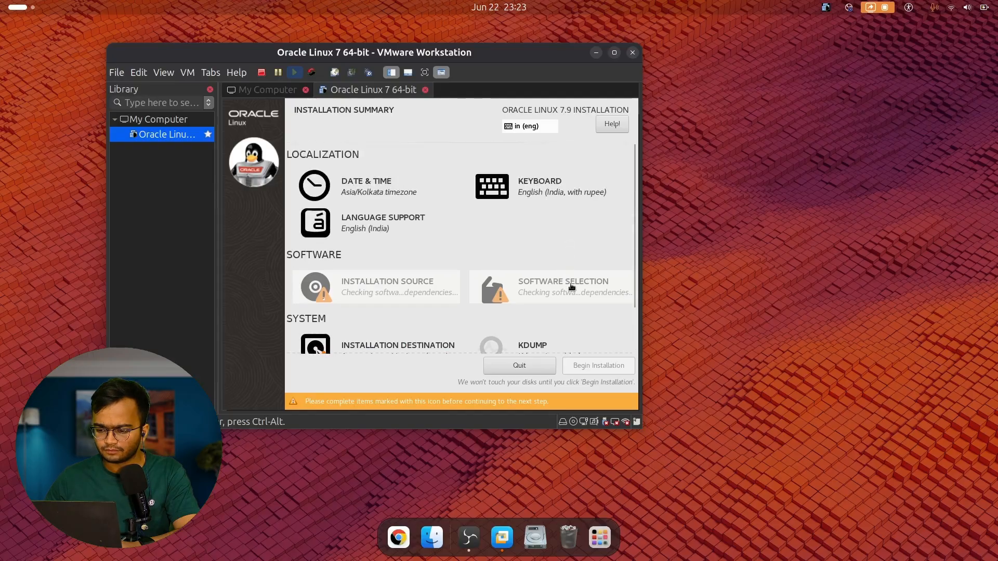
pyautogui.scroll(-2, 438, 304)
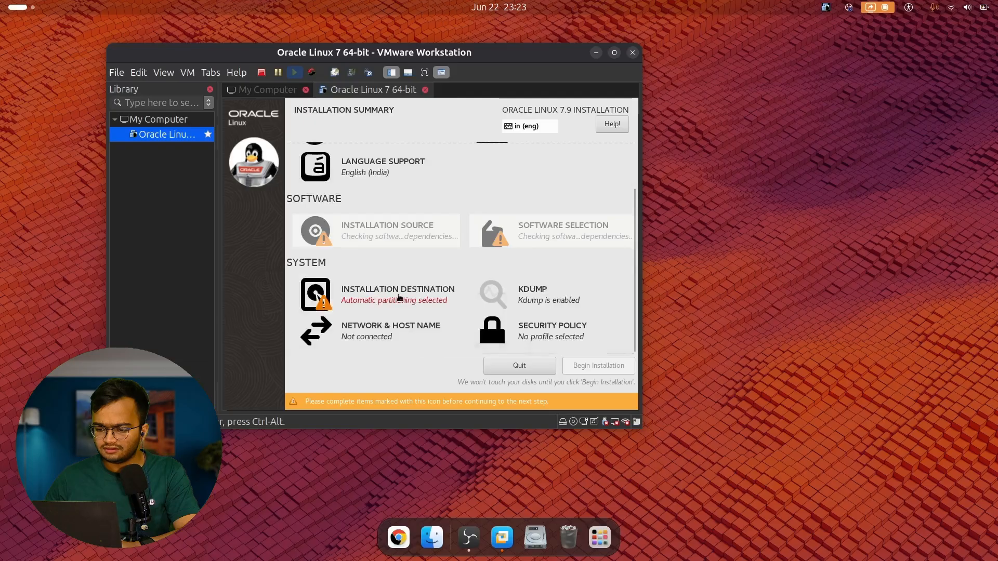
pyautogui.click(353, 291)
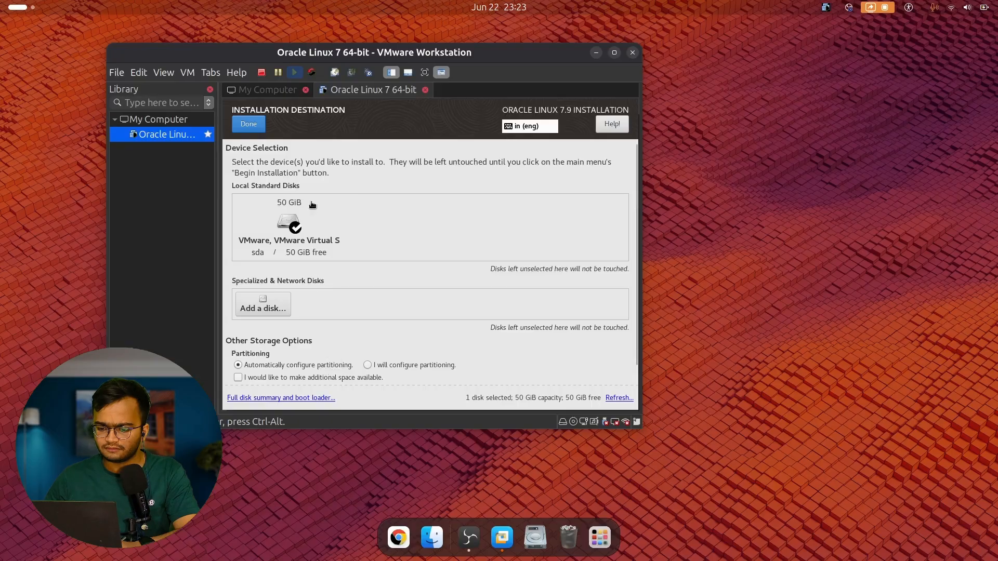
pyautogui.click(252, 124)
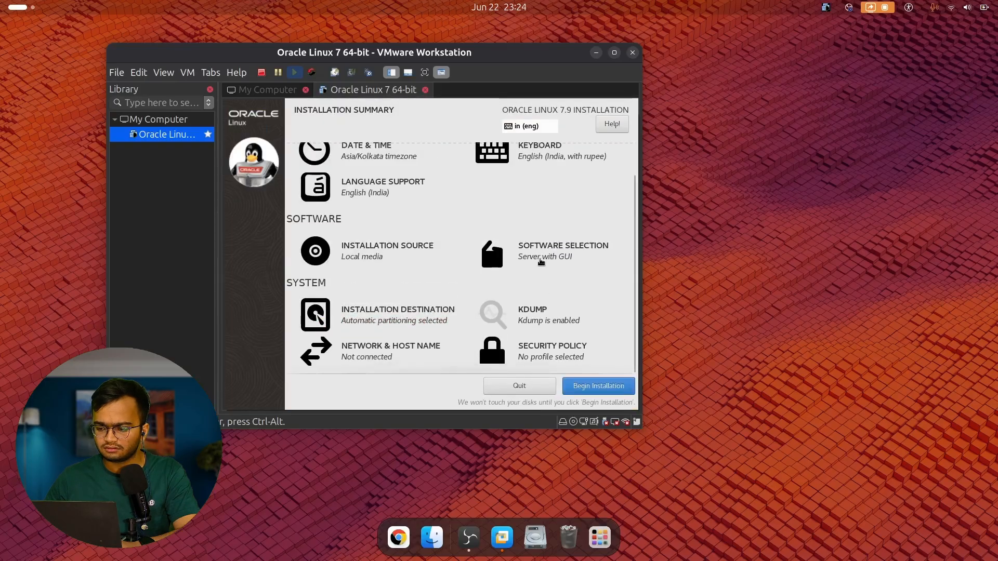
pyautogui.scroll(2, 540, 261)
pyautogui.scroll(-2, 539, 261)
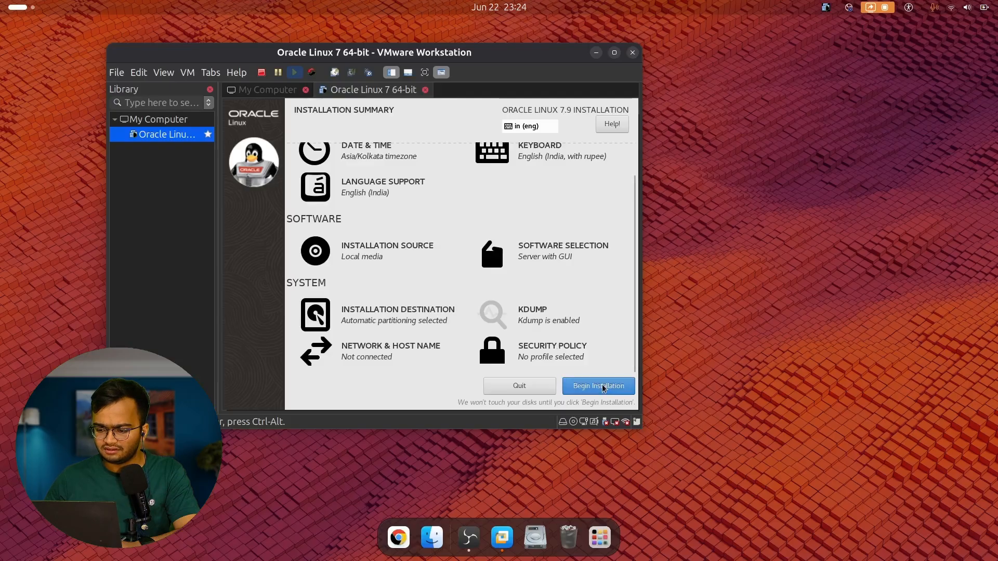
# Leave the security policy with no profile selected.
pyautogui.click(575, 356)
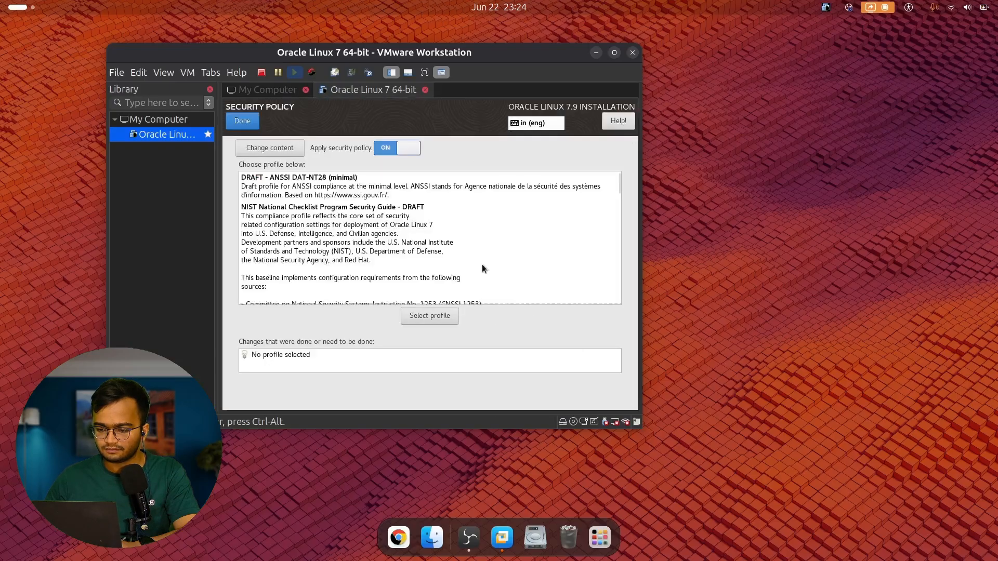
pyautogui.scroll(-10, 363, 274)
pyautogui.scroll(10, 364, 274)
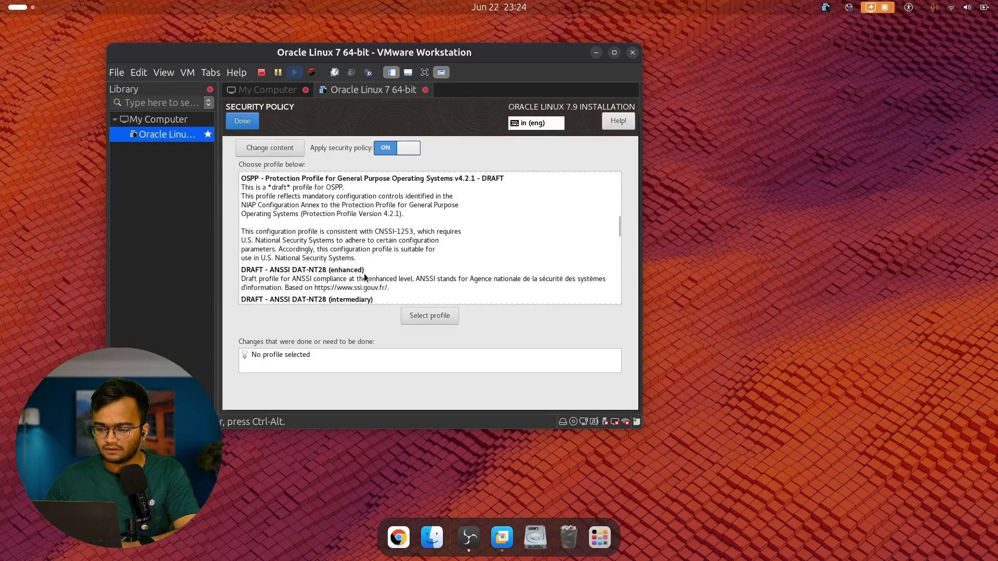
pyautogui.click(242, 121)
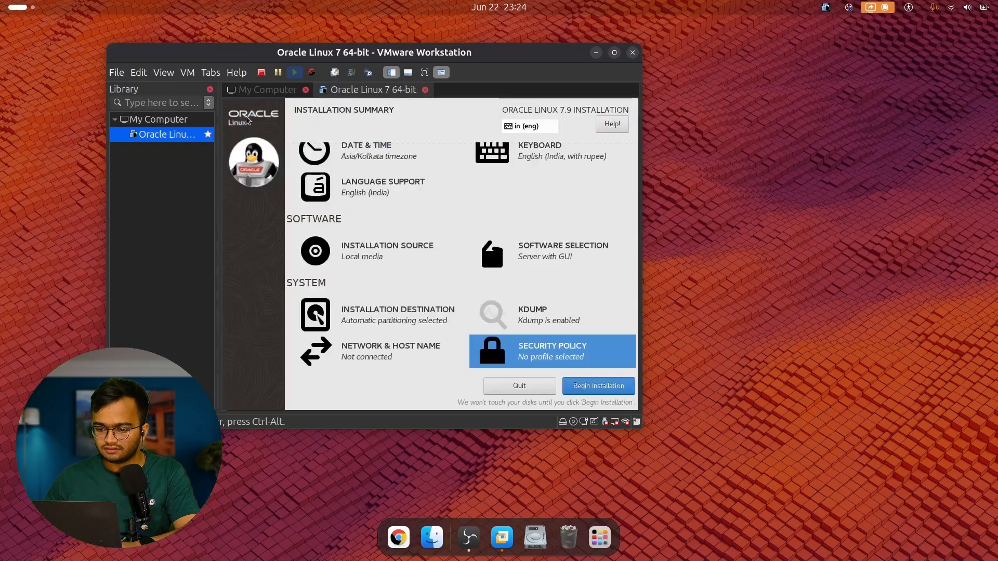
# Begin the Oracle Linux 7.9 installation.
pyautogui.scroll(1, 586, 286)
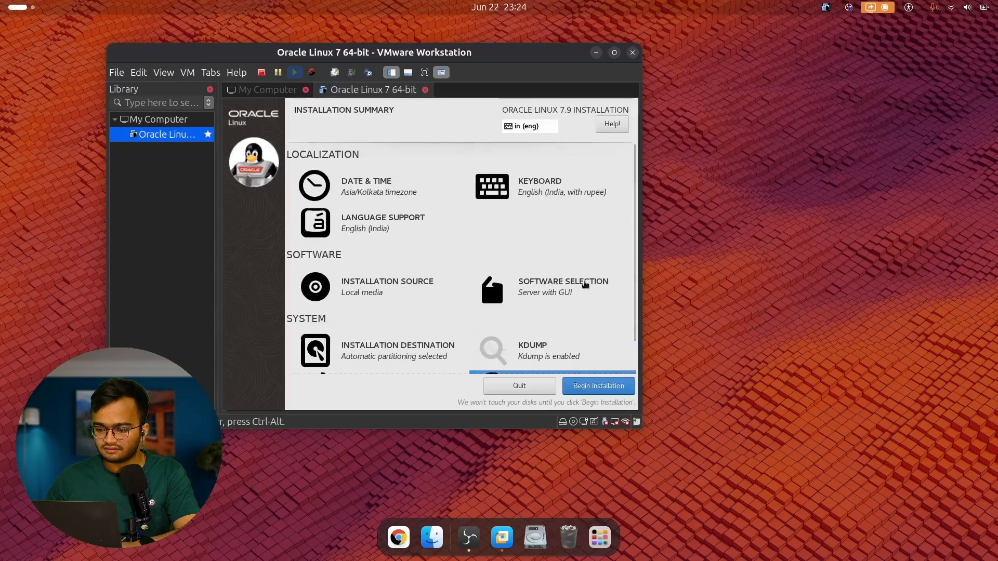
pyautogui.scroll(-1, 585, 285)
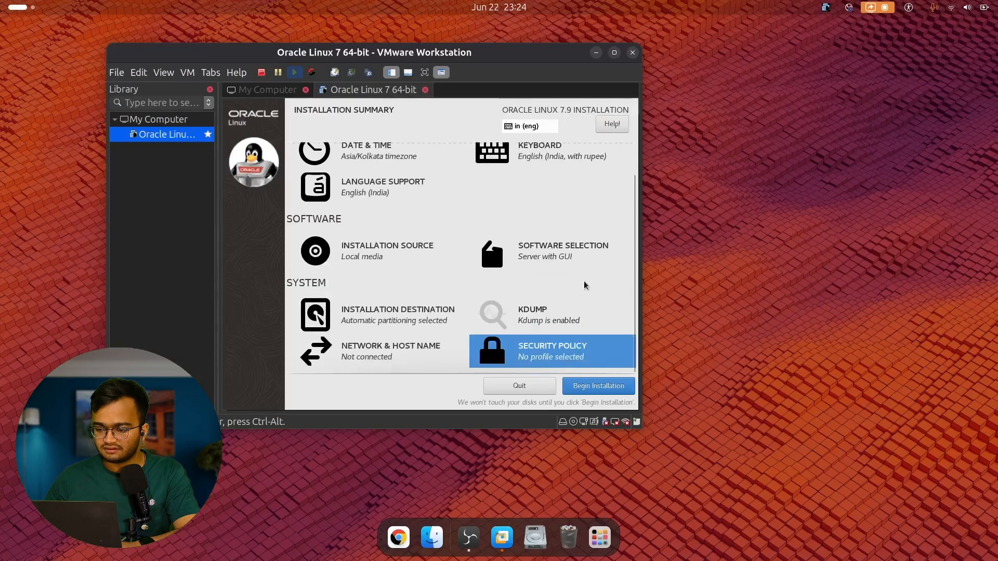
pyautogui.click(601, 387)
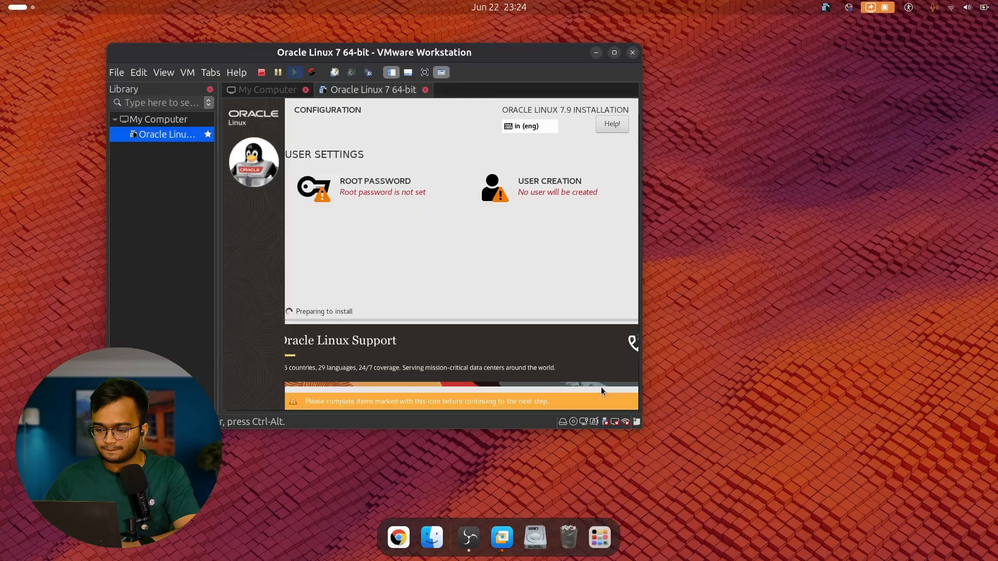
# Enter the root password in both the Root Password and Confirm fields and save it.
pyautogui.click(386, 188)
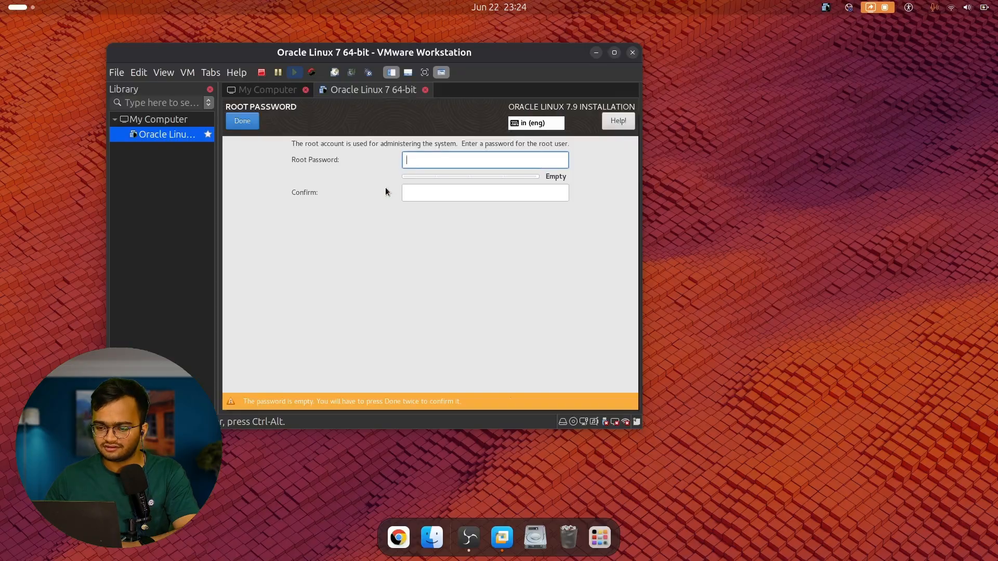
pyautogui.write('root@123')
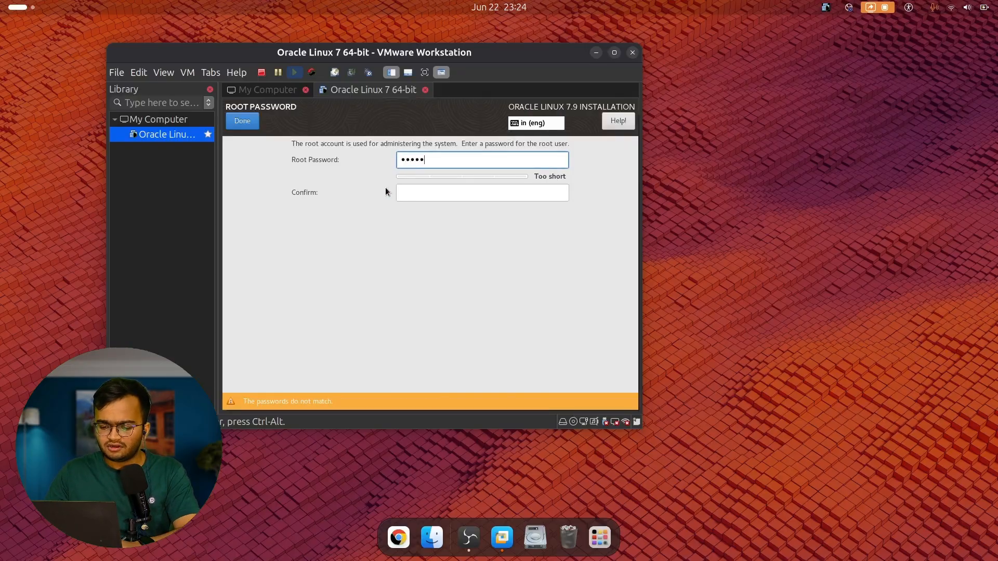
pyautogui.write('45')
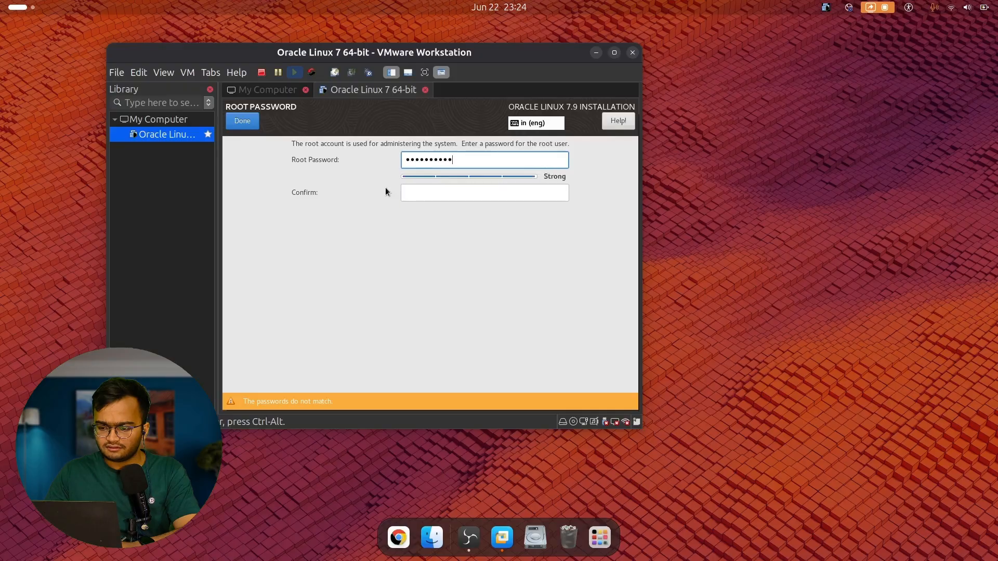
pyautogui.press('Tab')
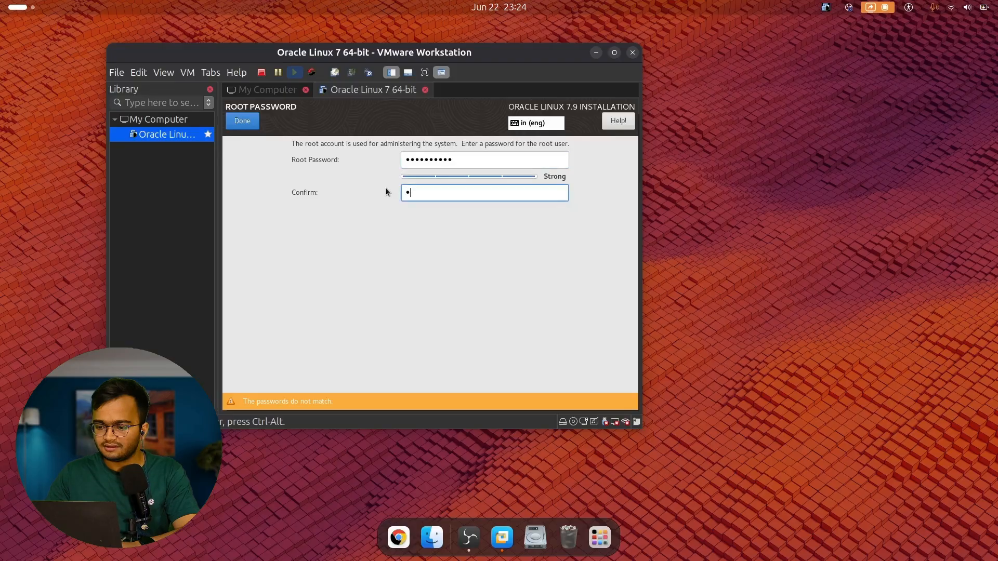
pyautogui.write('••••••••••')
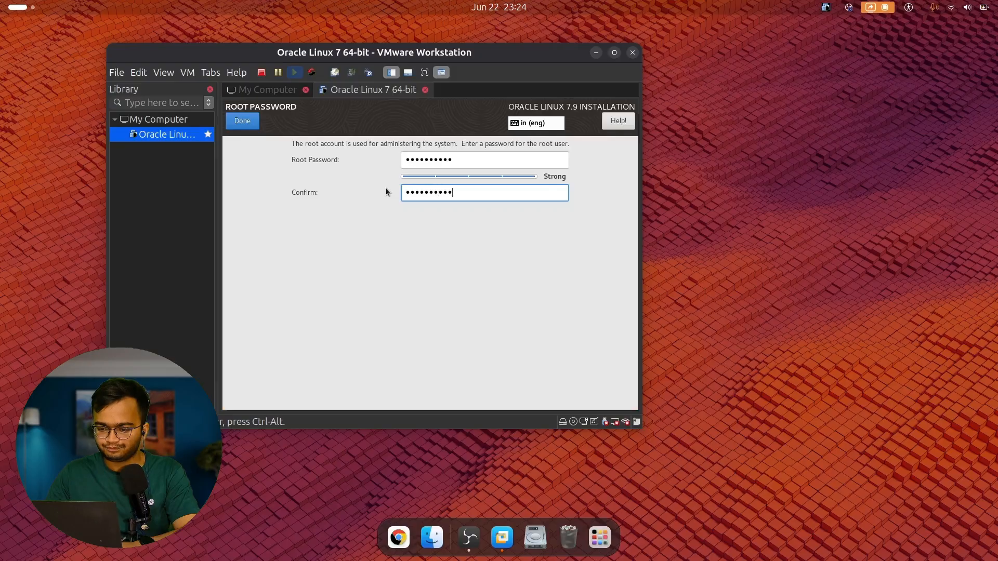
pyautogui.click(244, 123)
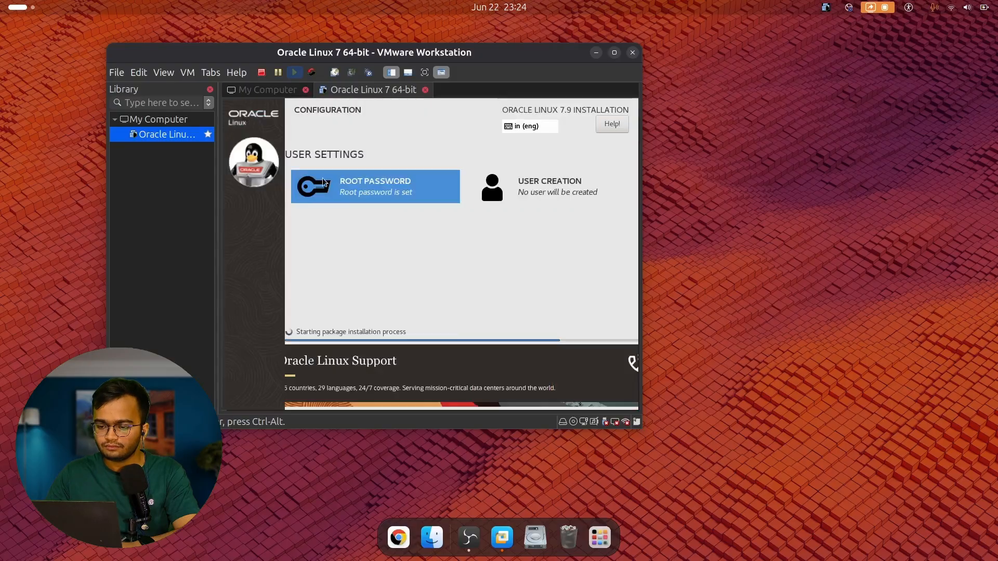
# Create user 'oracle' with a confirmed password and administrator rights.
pyautogui.click(523, 183)
pyautogui.write('oracle')
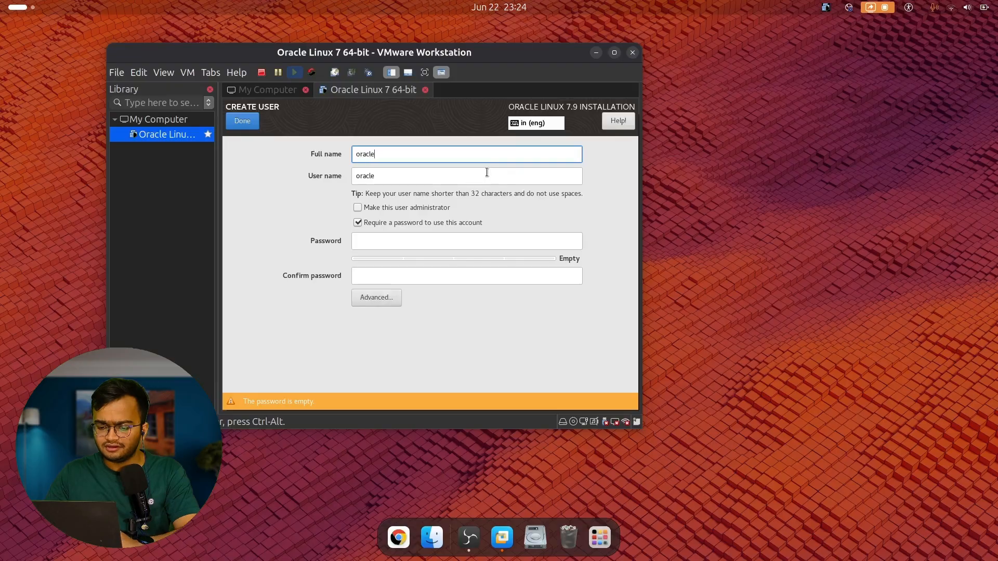
pyautogui.click(420, 245)
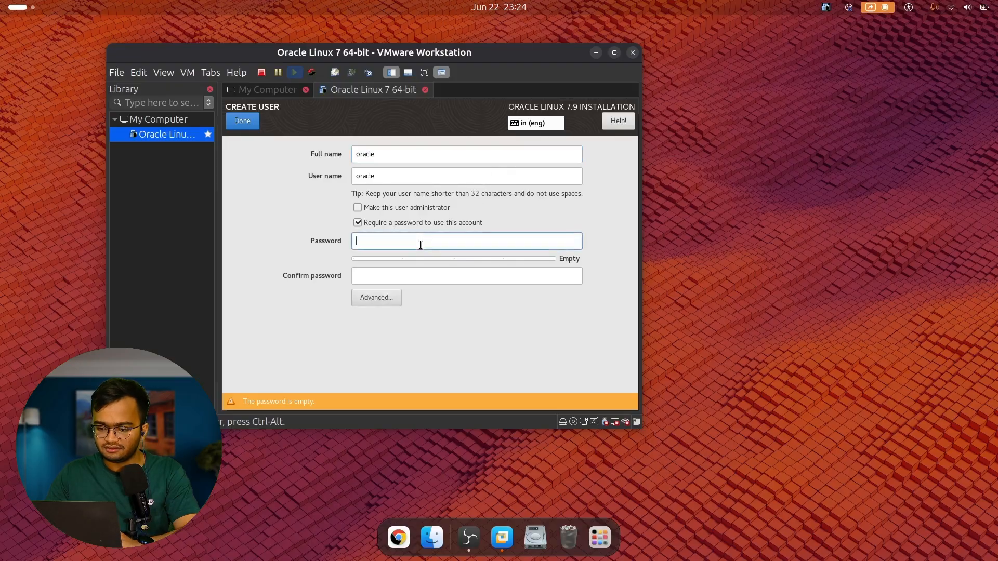
pyautogui.write('orac')
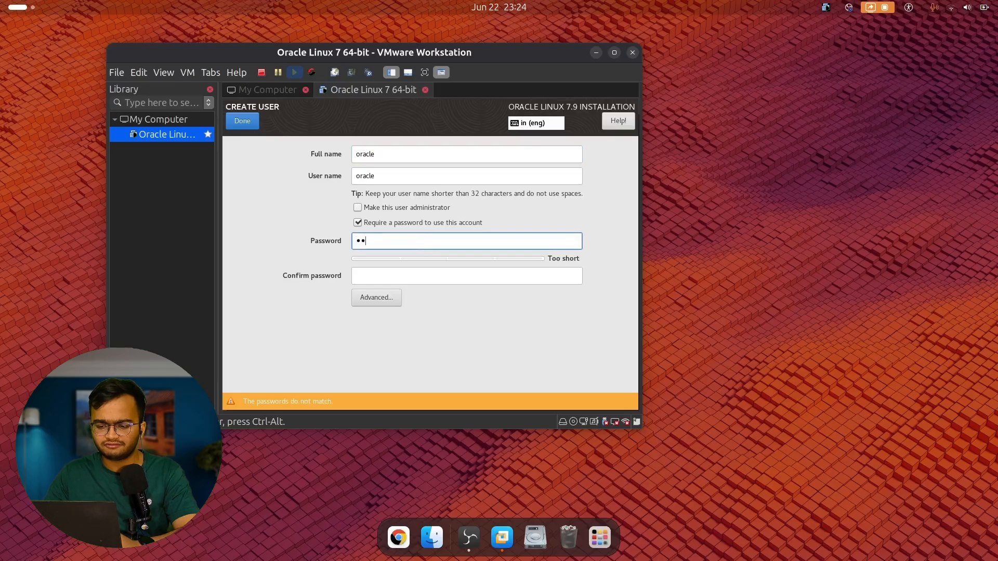
pyautogui.write('le1234')
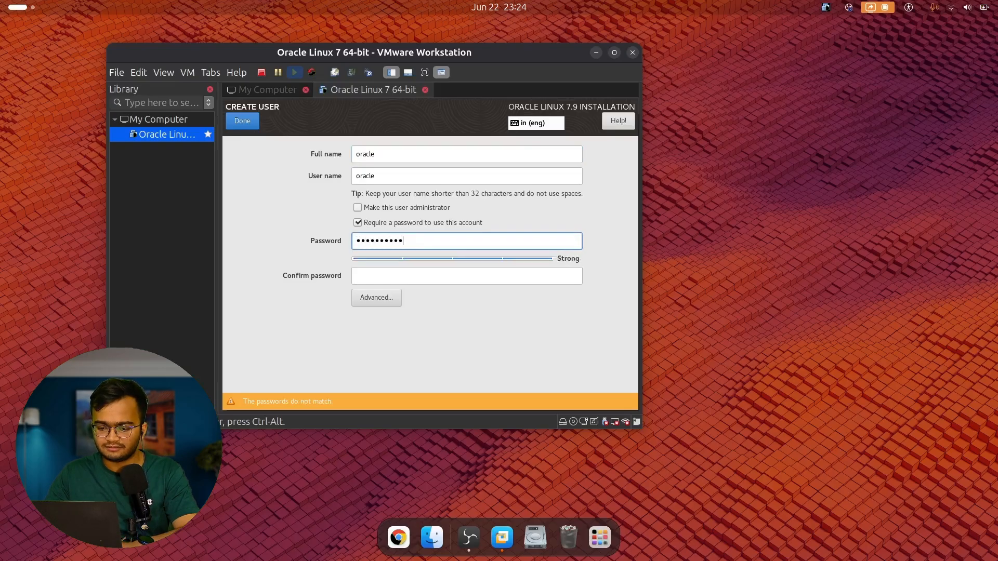
pyautogui.click(439, 278)
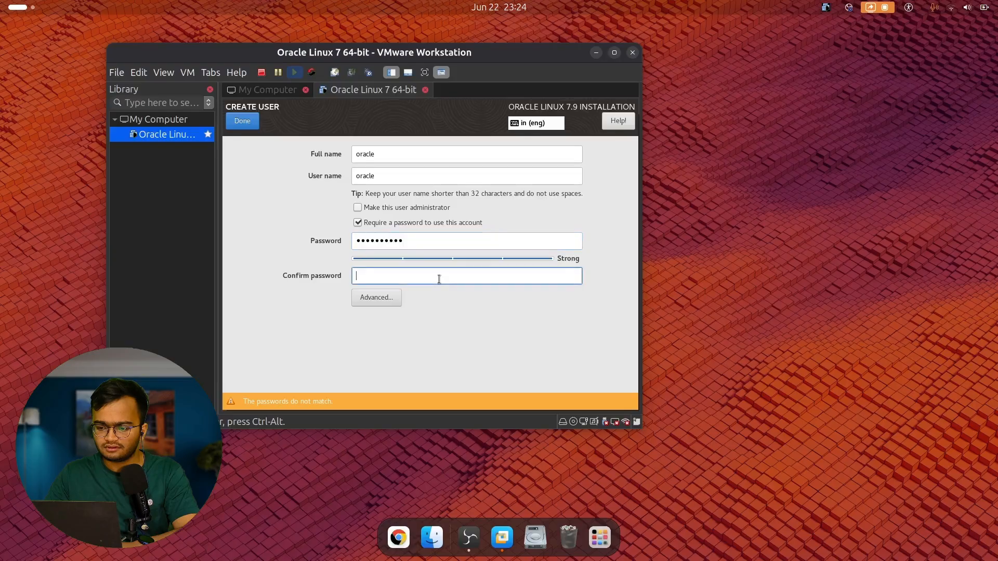
pyautogui.write('oracle')
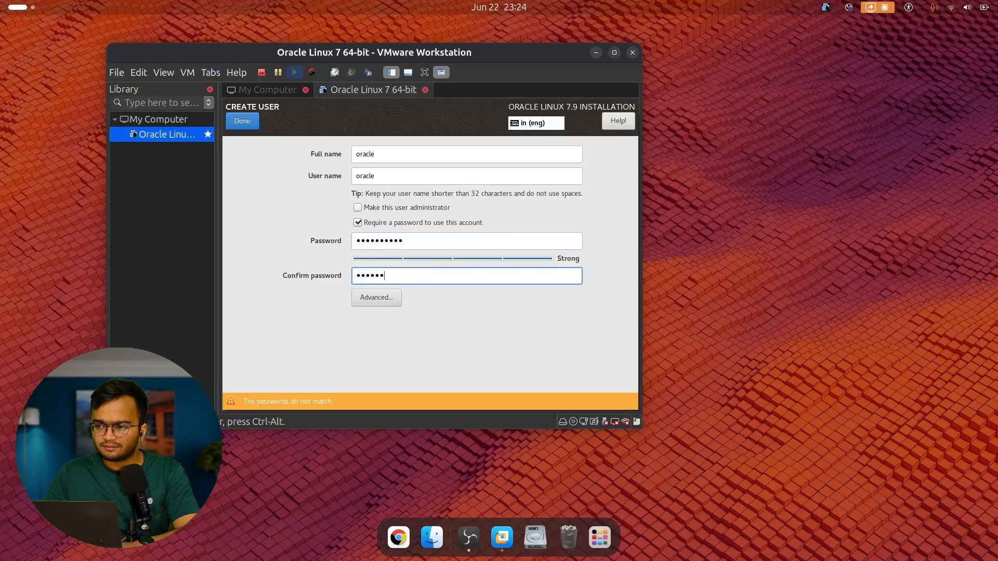
pyautogui.write('1234')
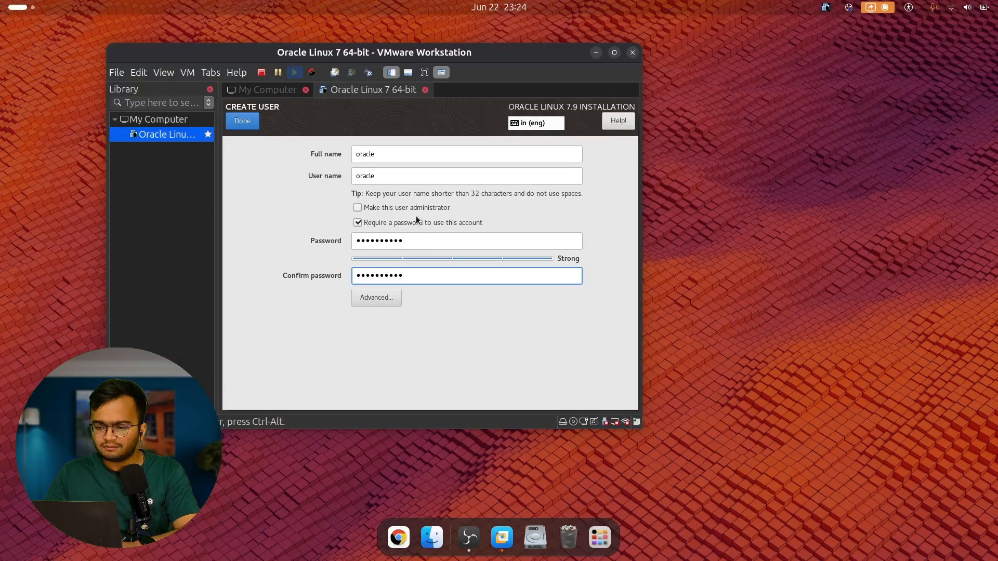
pyautogui.click(414, 206)
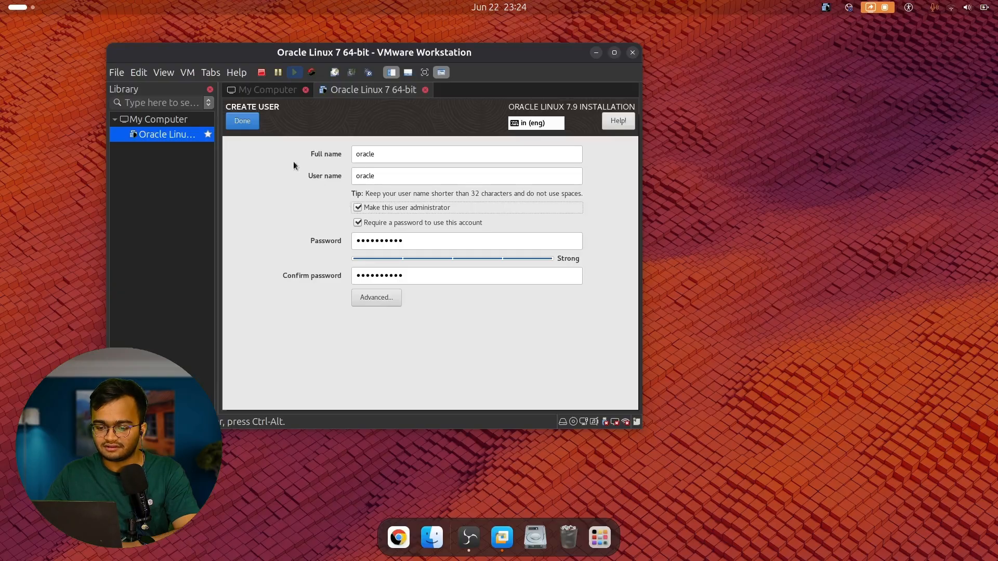
pyautogui.click(251, 124)
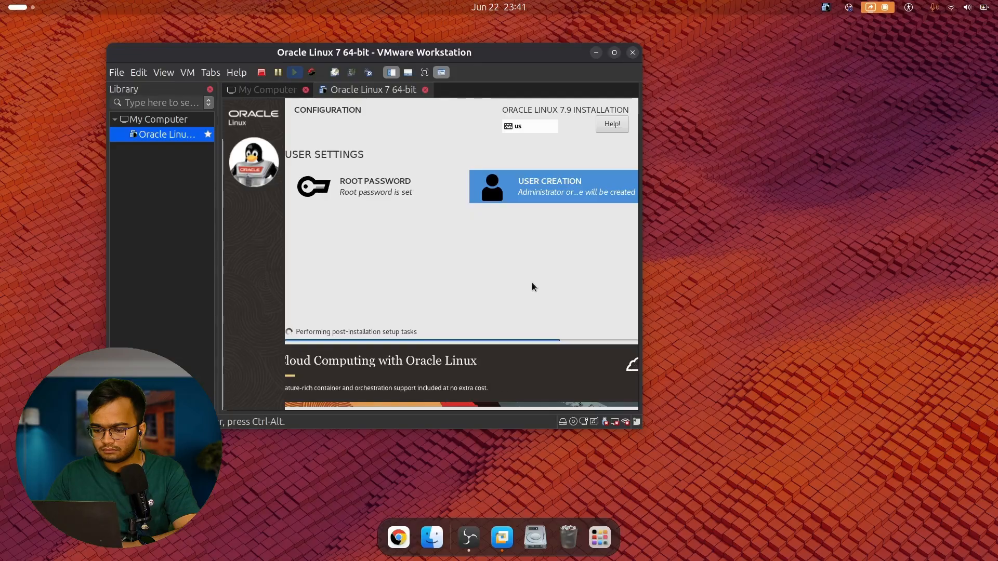
# Maximize and then restore the VMware window while the installation completes and reboots.
pyautogui.doubleClick(609, 58)
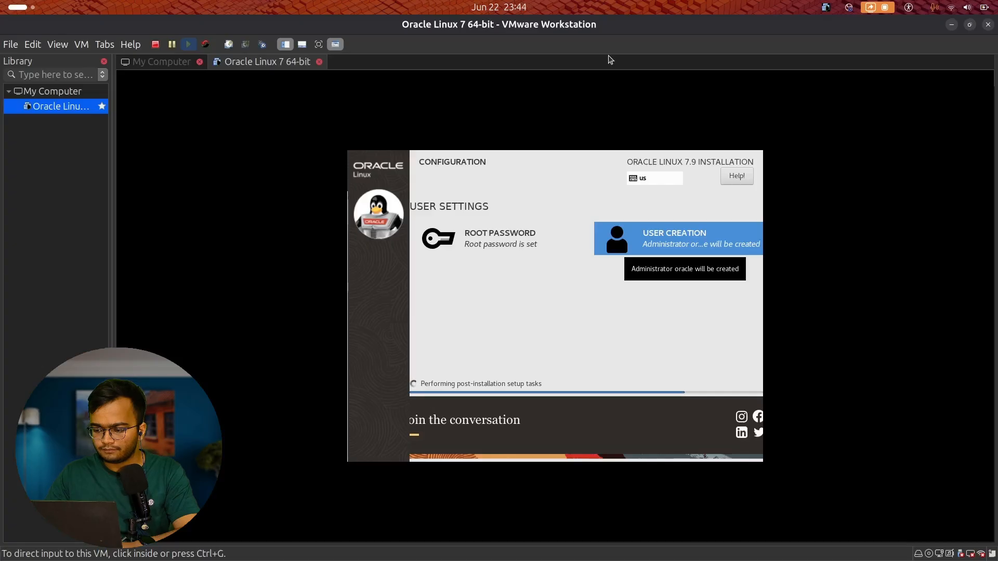
pyautogui.press('super+Down')
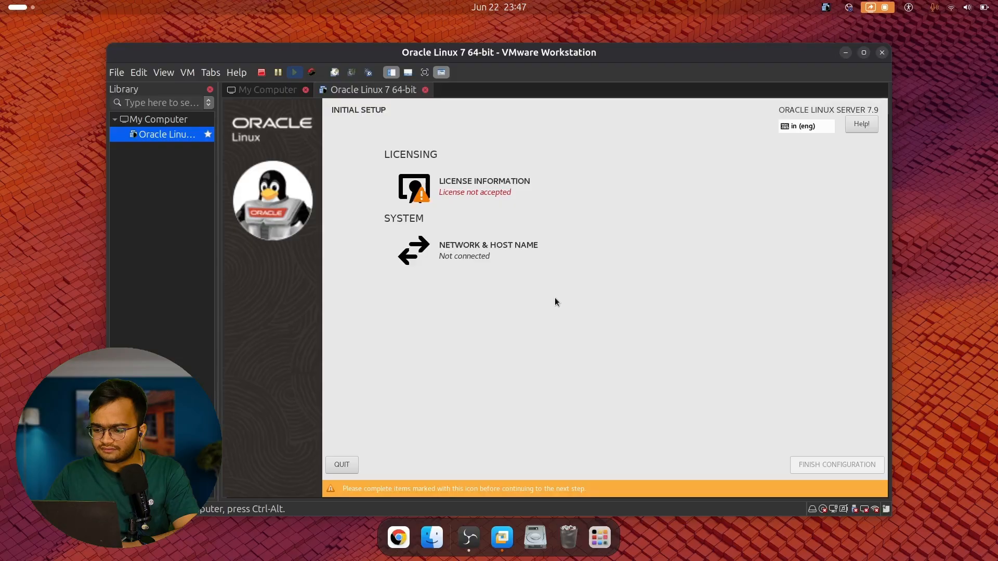
# Scroll through the Oracle Linux license and tick I accept the license agreement.
pyautogui.click(494, 193)
pyautogui.scroll(-15, 495, 194)
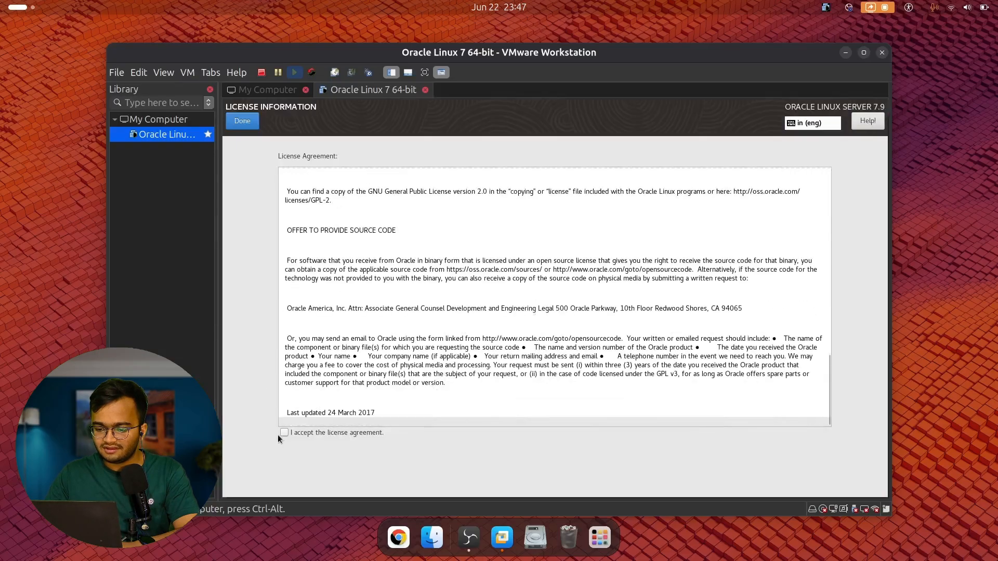
pyautogui.click(285, 432)
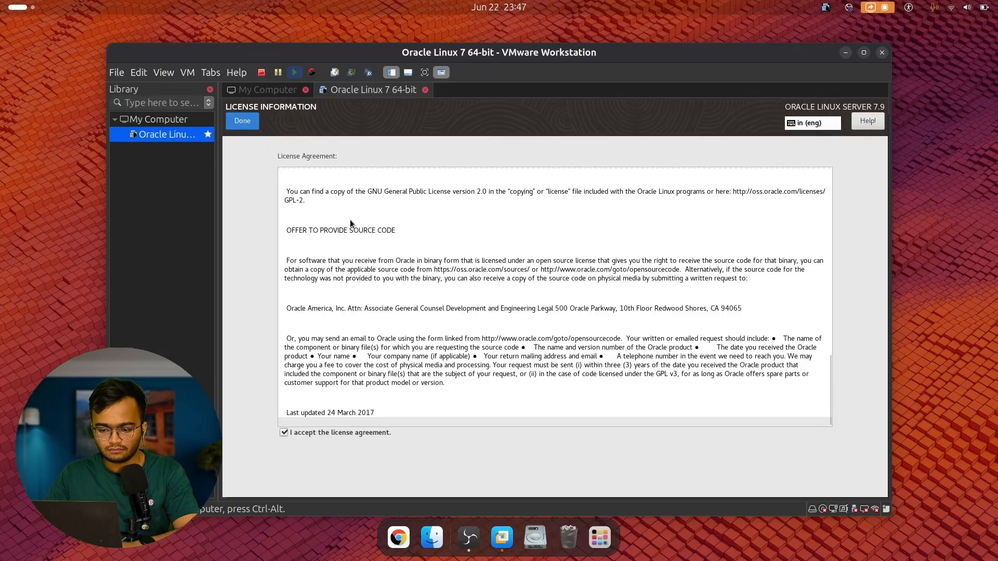
pyautogui.click(243, 125)
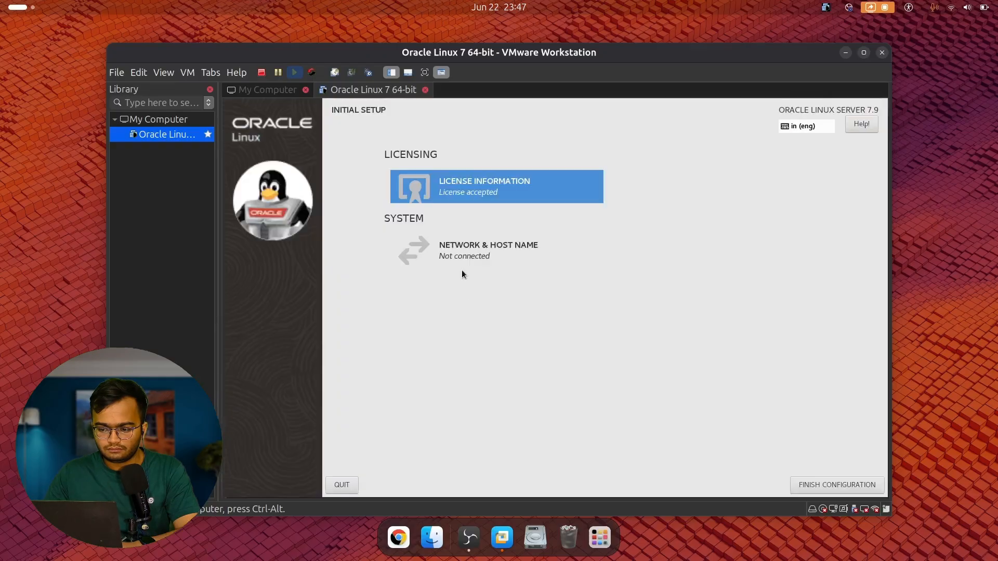
# Turn on the ens33 Ethernet connection and finish the Initial Setup configuration.
pyautogui.click(488, 249)
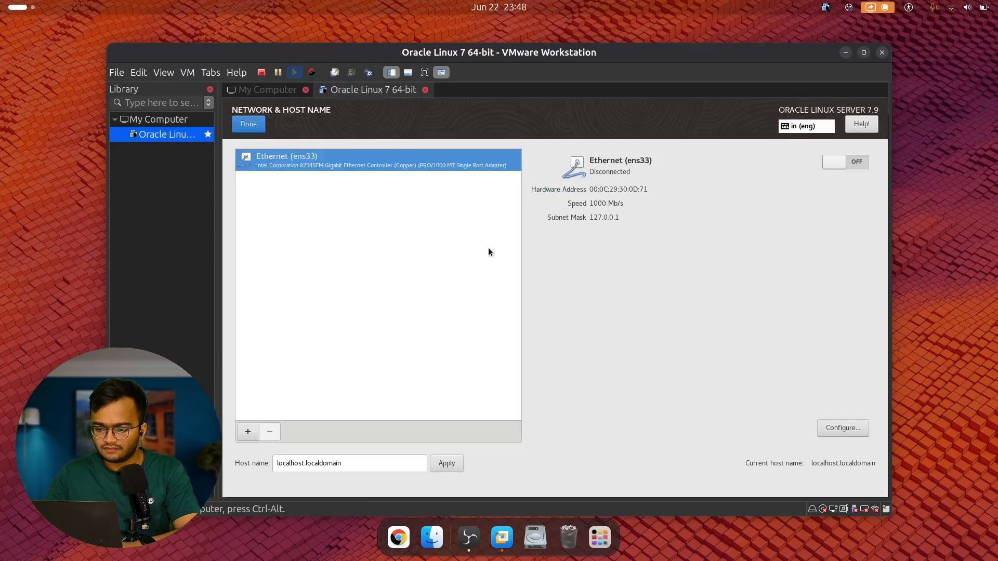
pyautogui.click(856, 161)
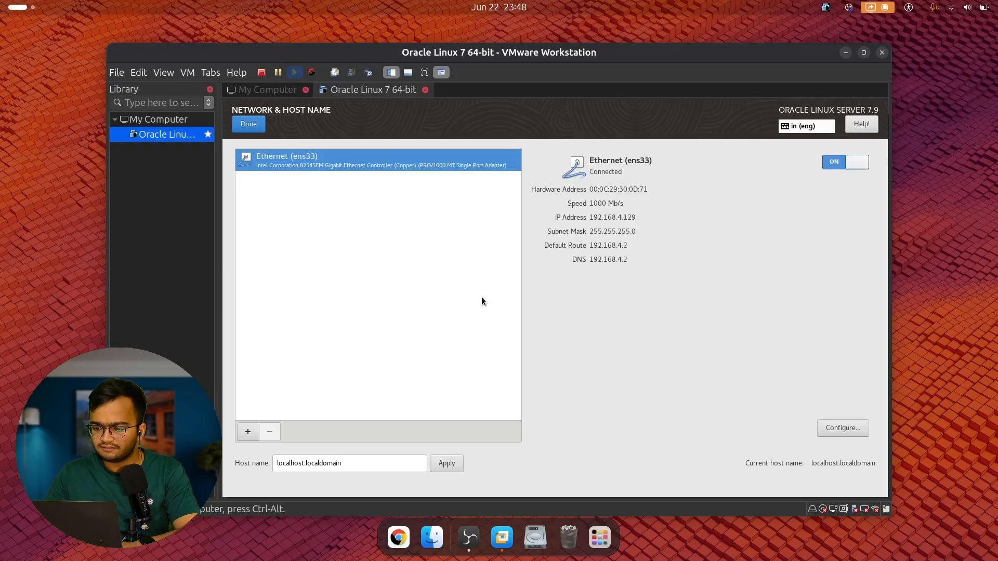
pyautogui.click(249, 124)
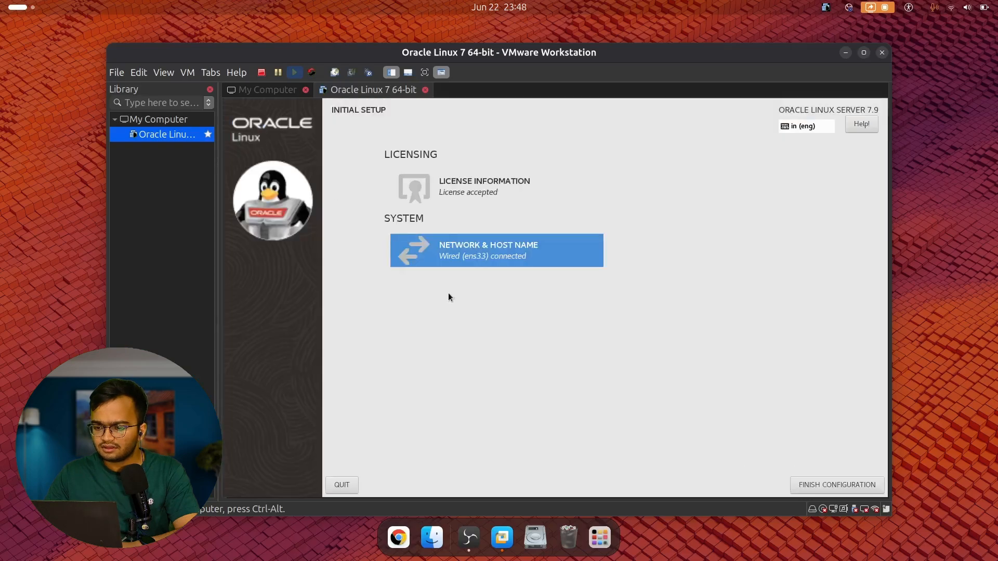
pyautogui.click(824, 480)
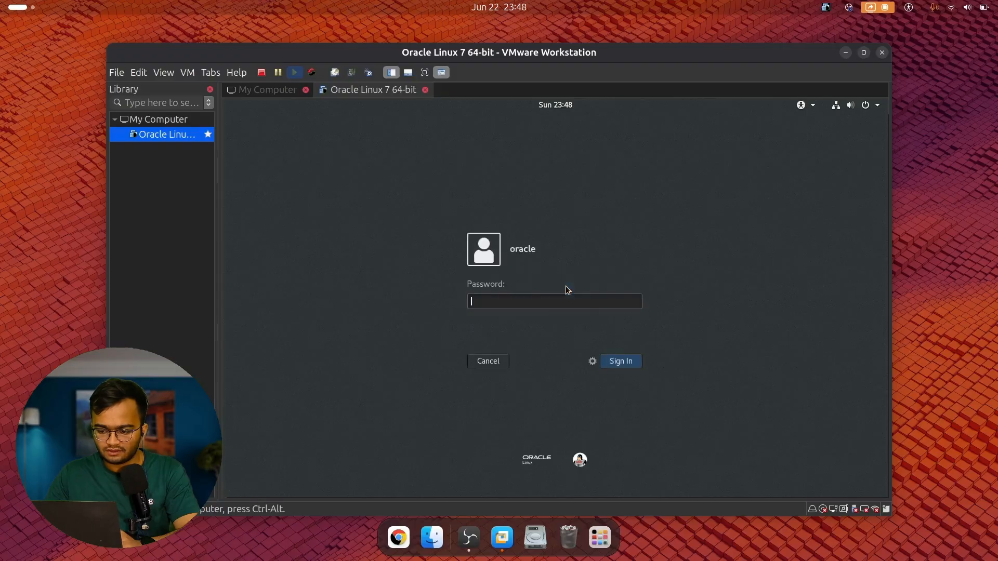
# Enter the oracle user's password at the login screen to sign in.
pyautogui.write('••••••••••')
pyautogui.press('Return')
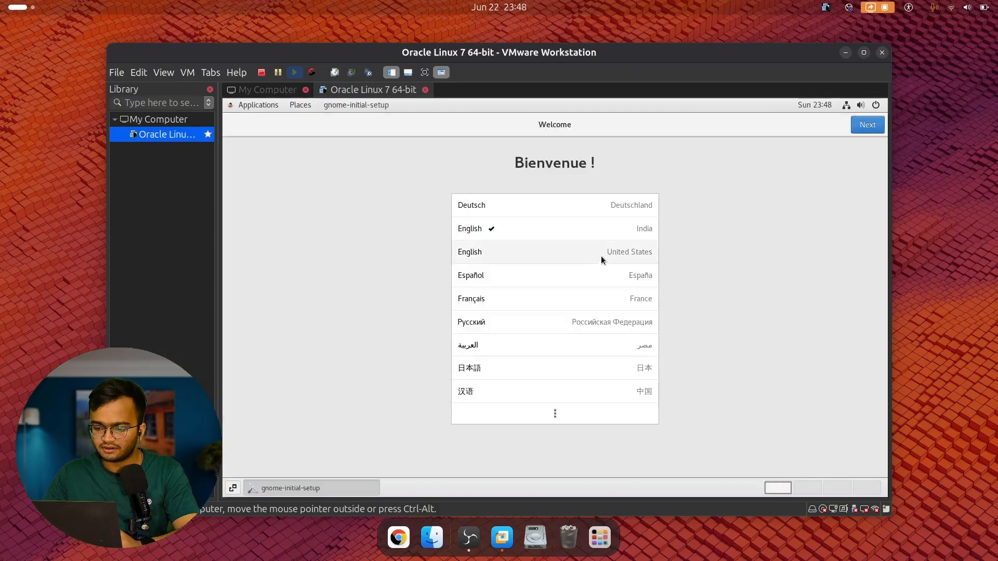
# Accept the Welcome, Typing and Privacy pages, skip Online Accounts, and close Getting Started.
pyautogui.click(880, 124)
pyautogui.click(877, 129)
pyautogui.click(876, 127)
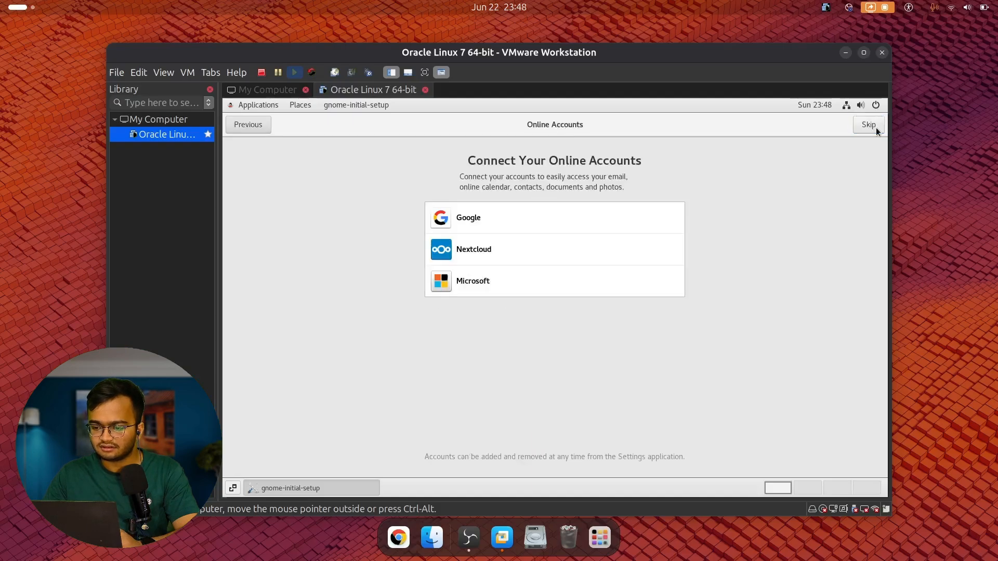
pyautogui.click(876, 126)
pyautogui.click(567, 390)
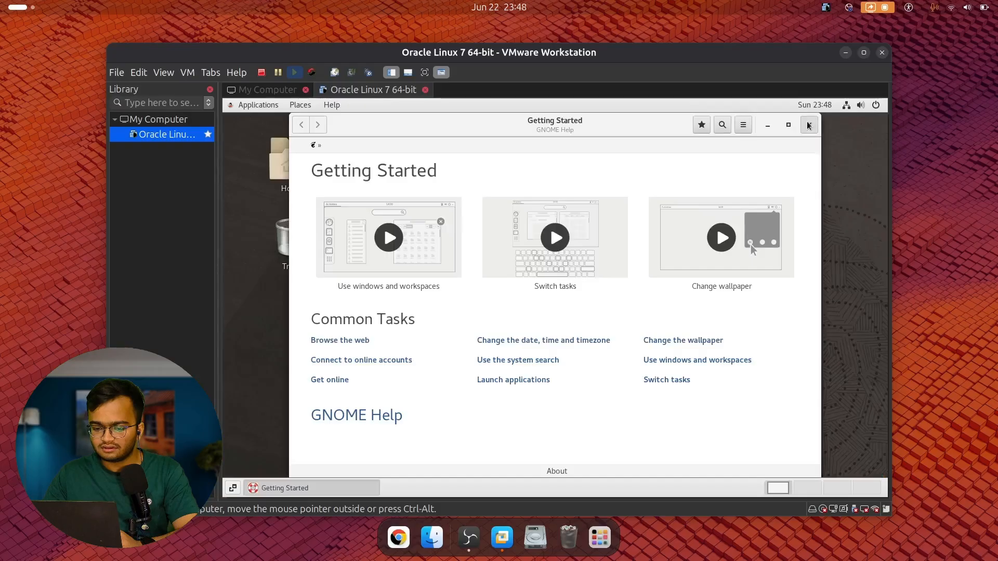
pyautogui.click(809, 125)
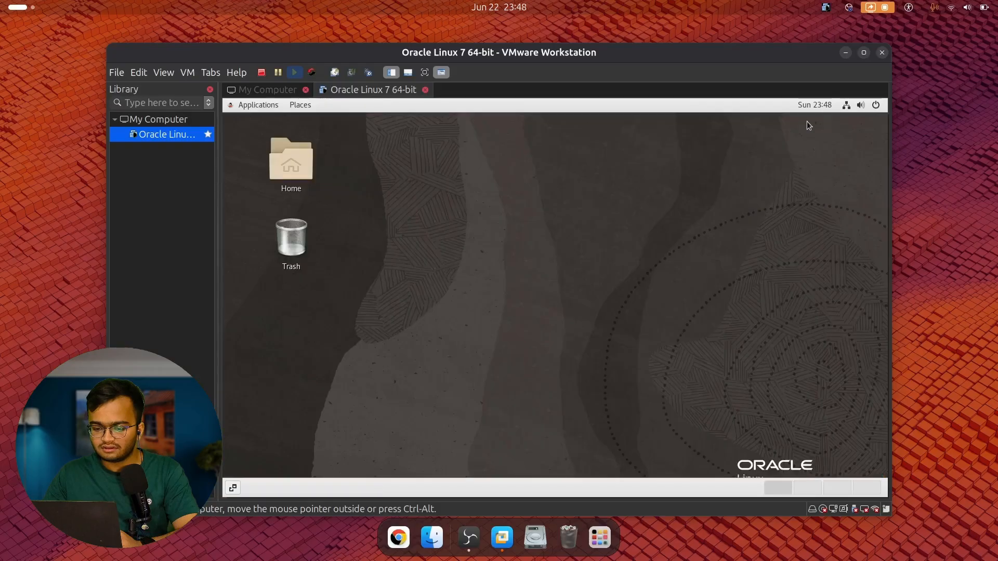